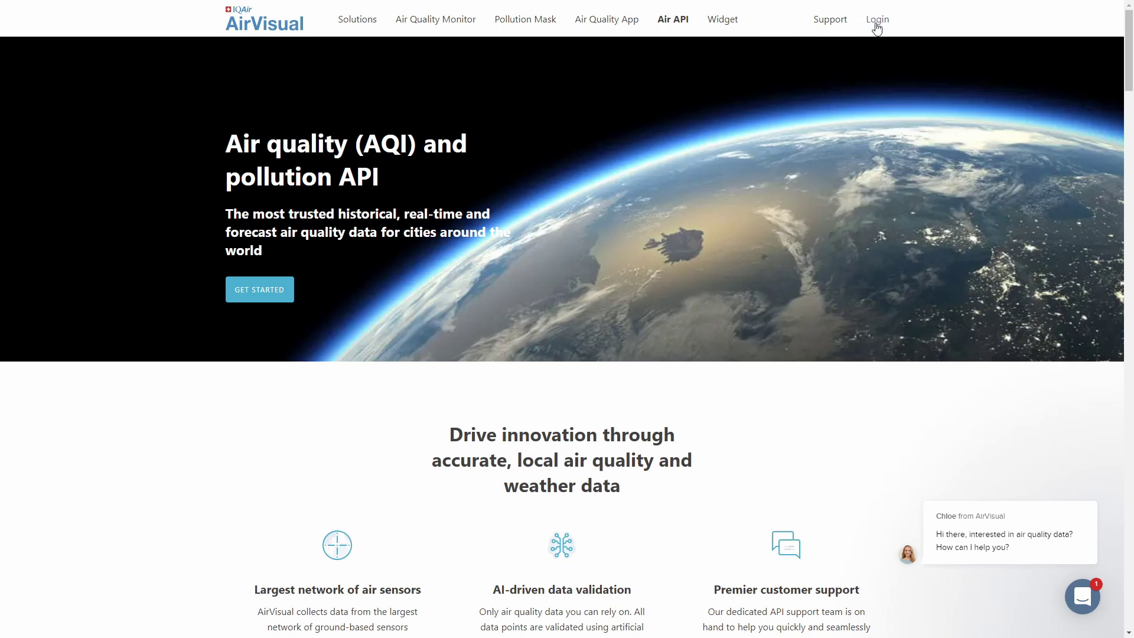
- Register a free AirVisual Community account with an email address, a username and the autofilled password
click(249, 293)
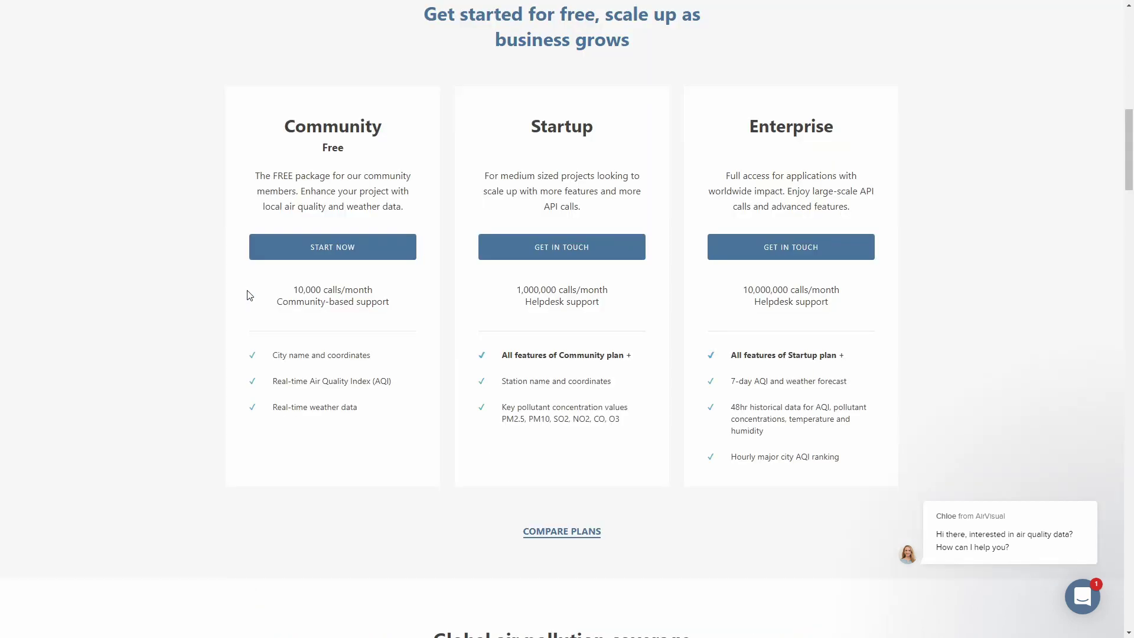
click(349, 255)
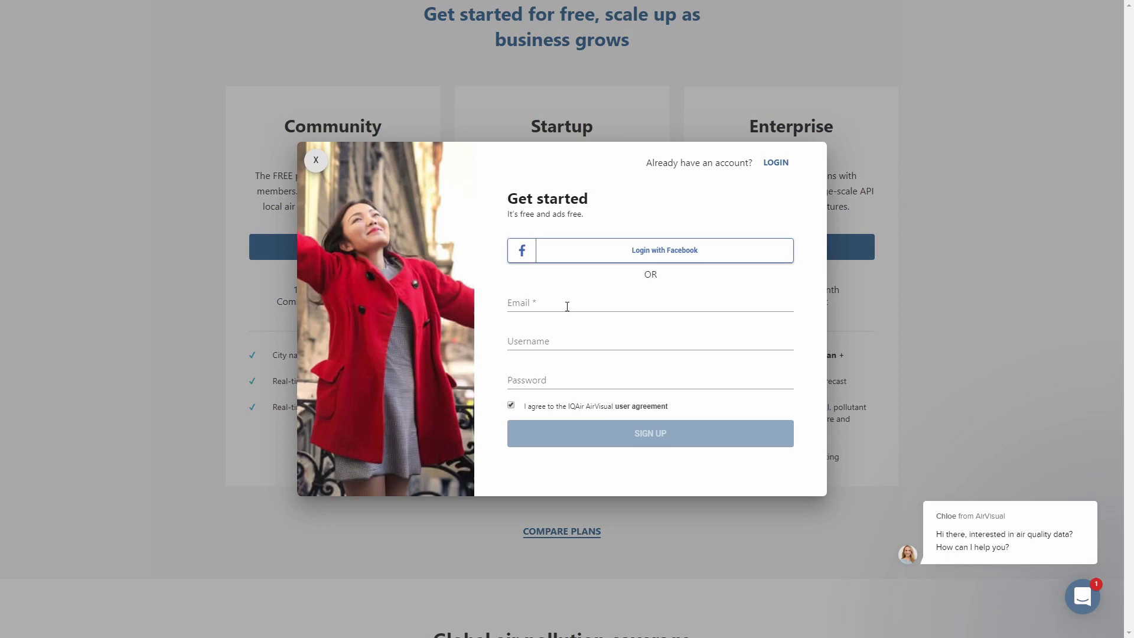
click(567, 306)
click(562, 341)
text(root)
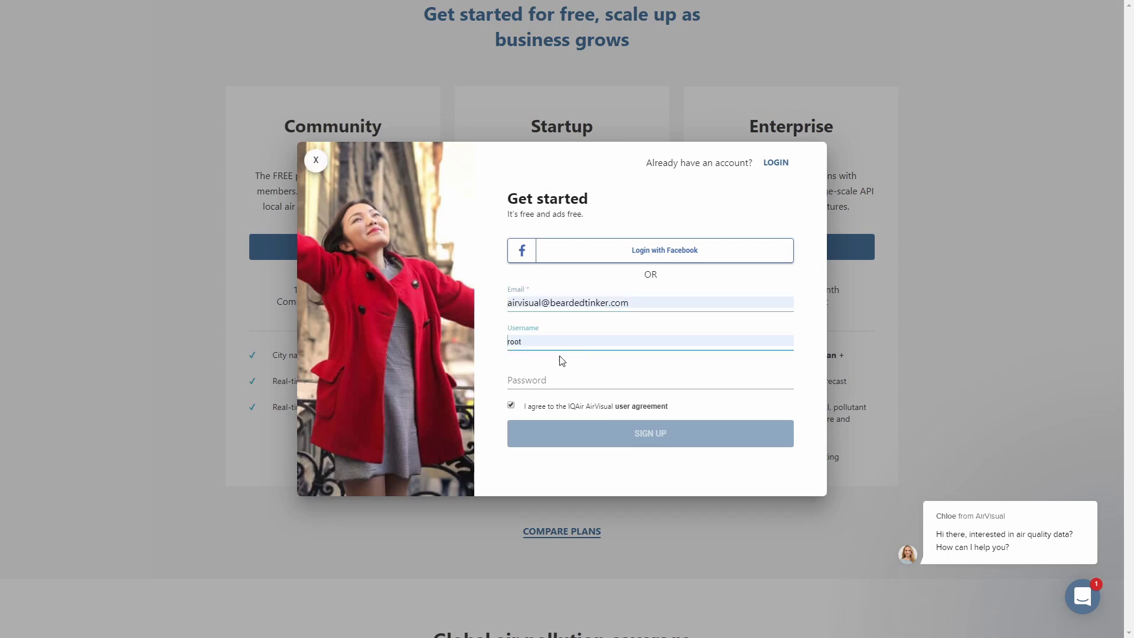
text(BeardedTinker)
click(555, 376)
click(555, 403)
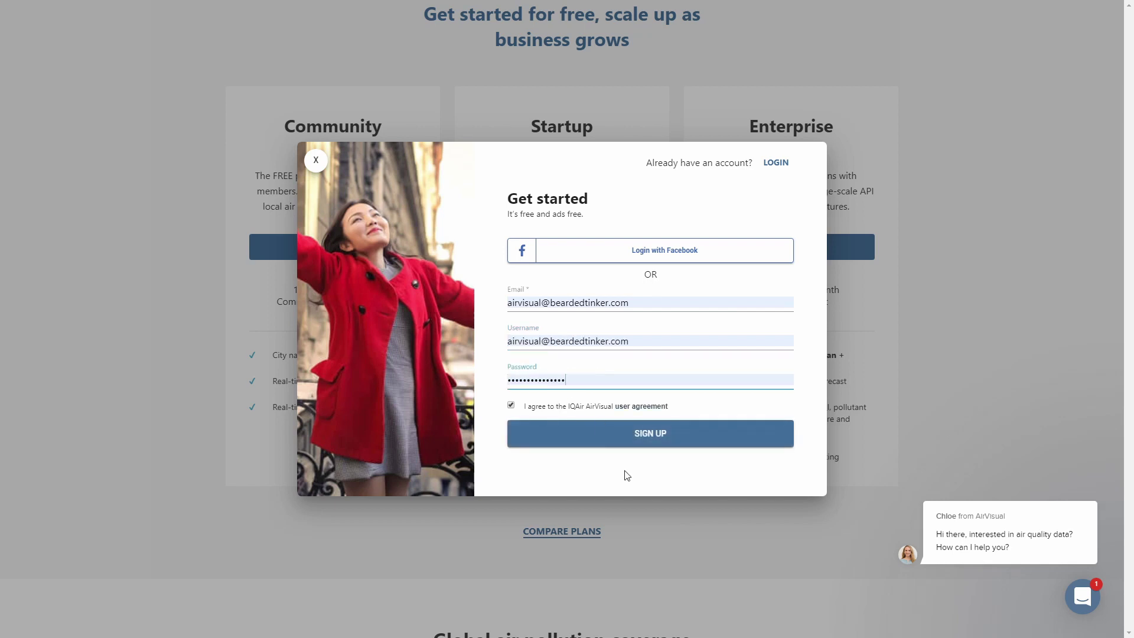
click(656, 445)
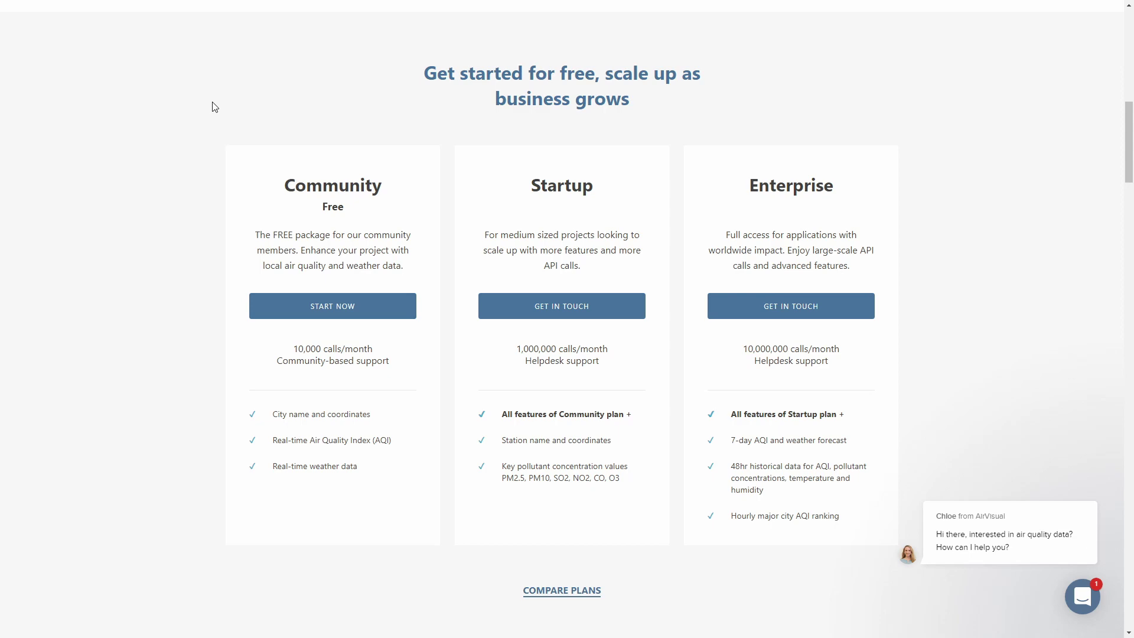
- Log in to the AirVisual account
scroll(714, 132, up, 2)
scroll(715, 131, up, 4)
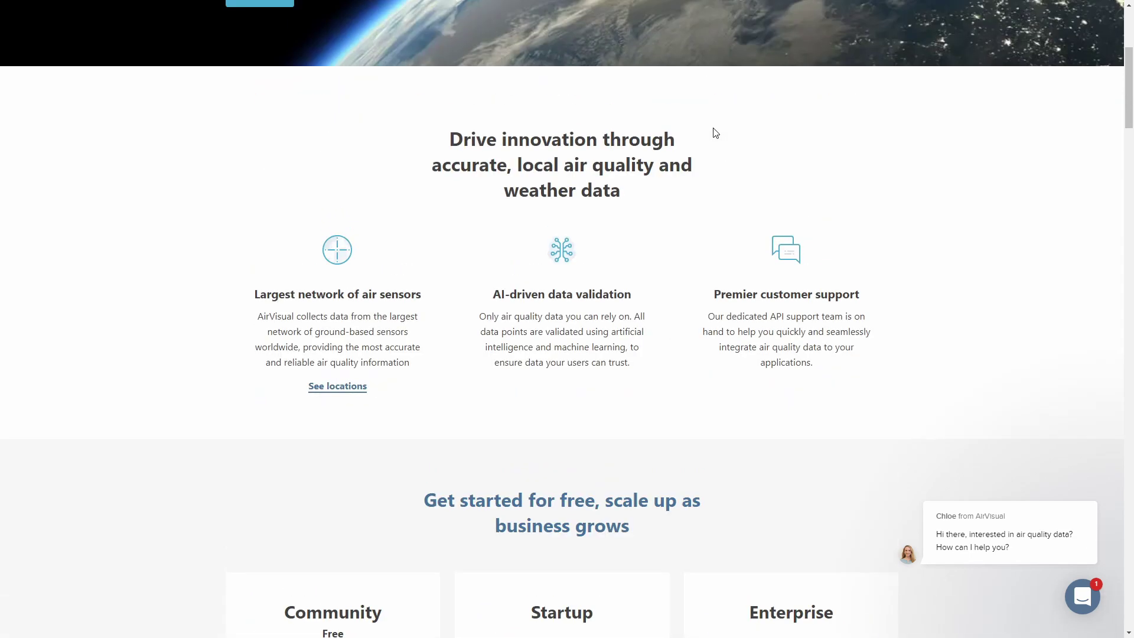
scroll(713, 124, up, 5)
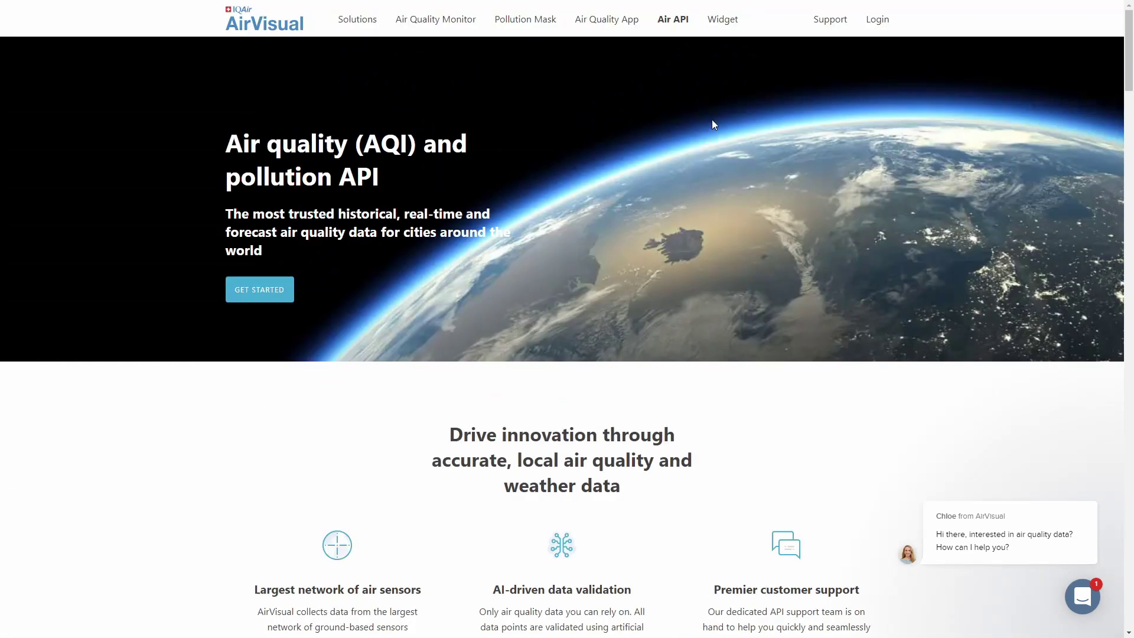
click(876, 22)
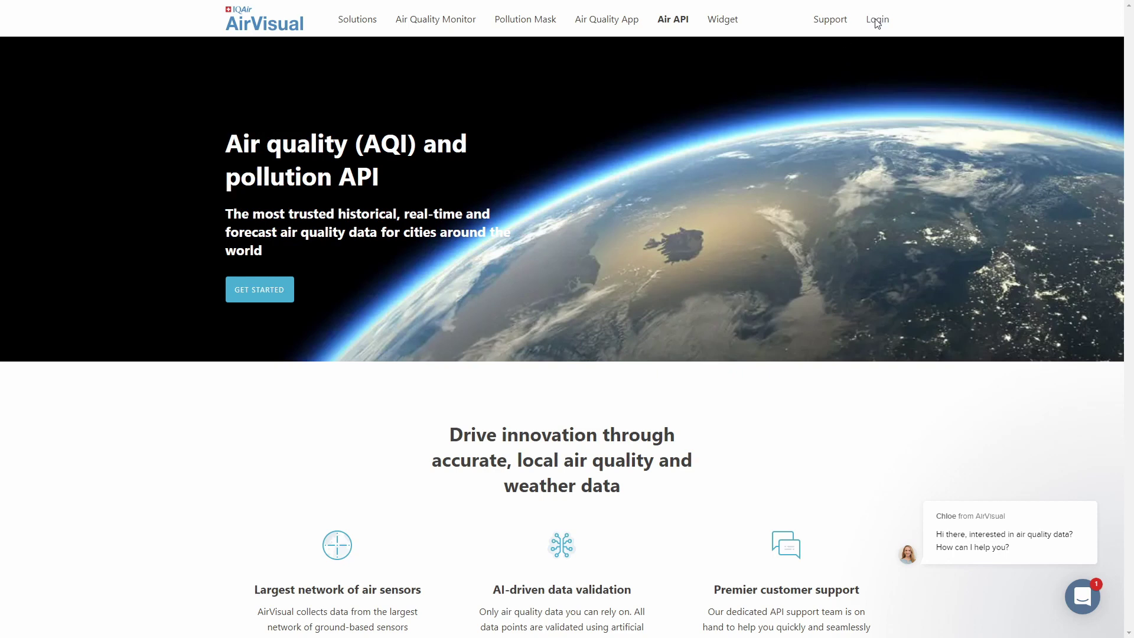
click(557, 402)
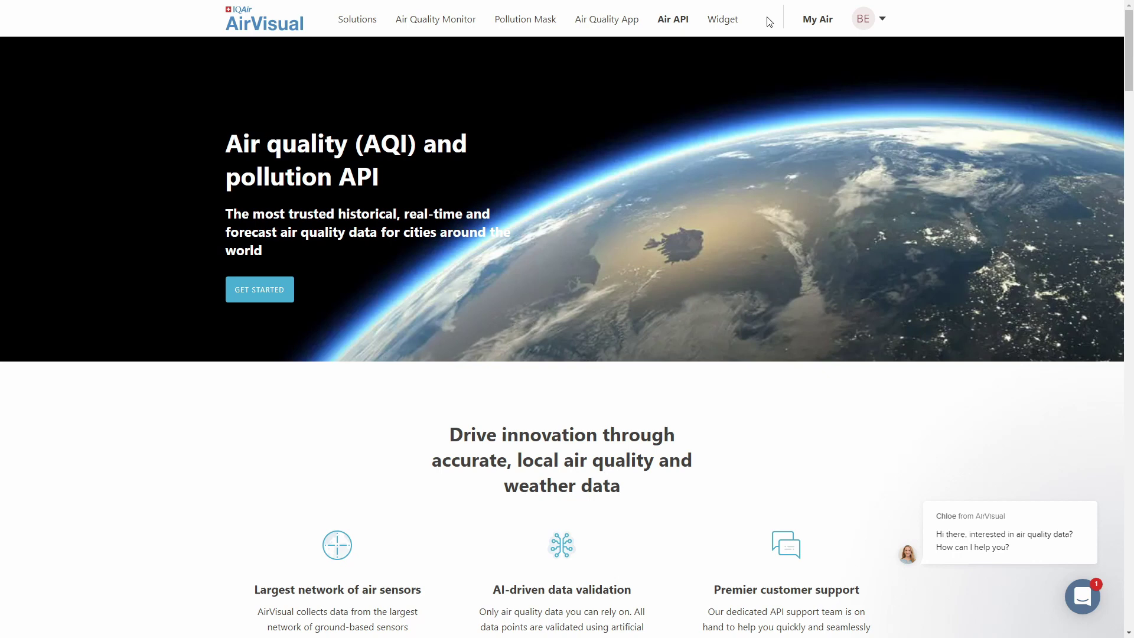
- Create a new Community-plan API key on the API page and copy it
click(886, 18)
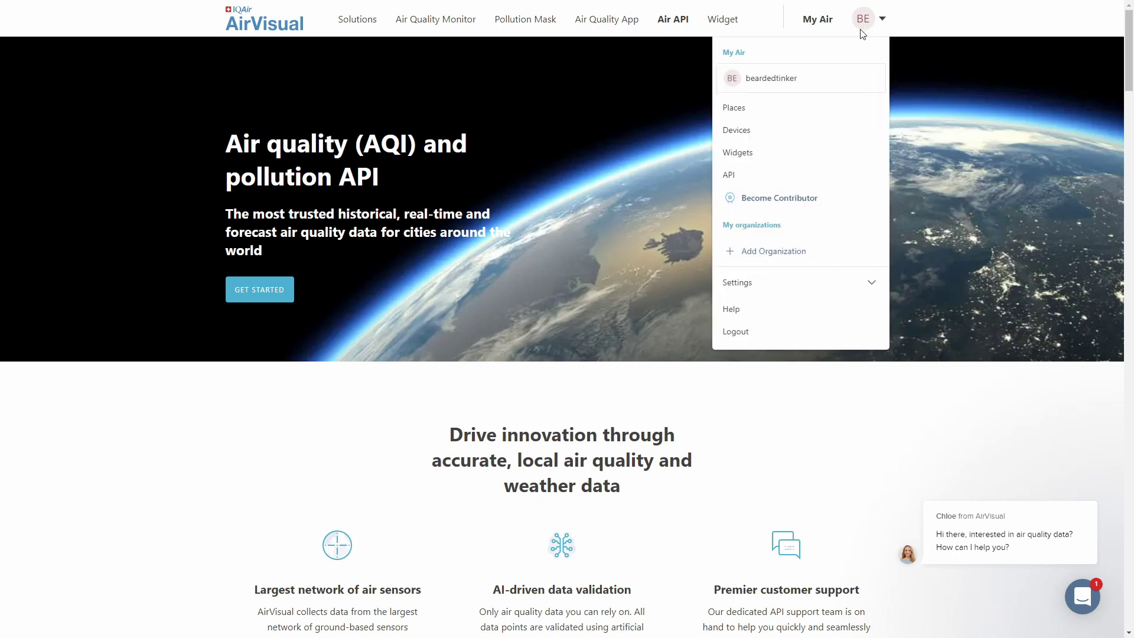
click(733, 175)
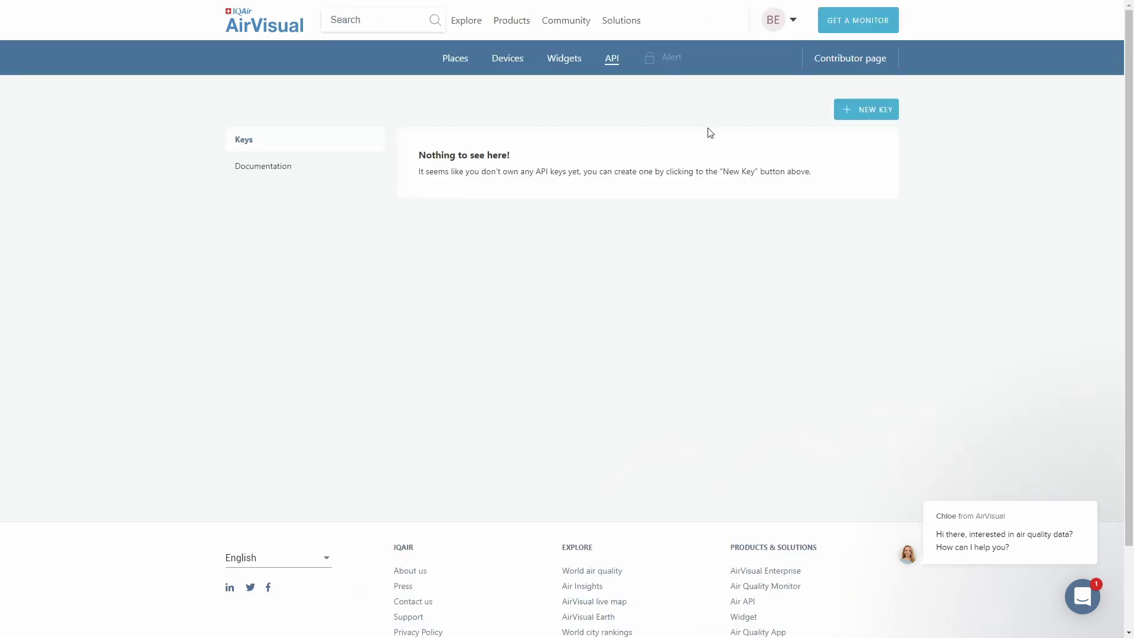
click(858, 112)
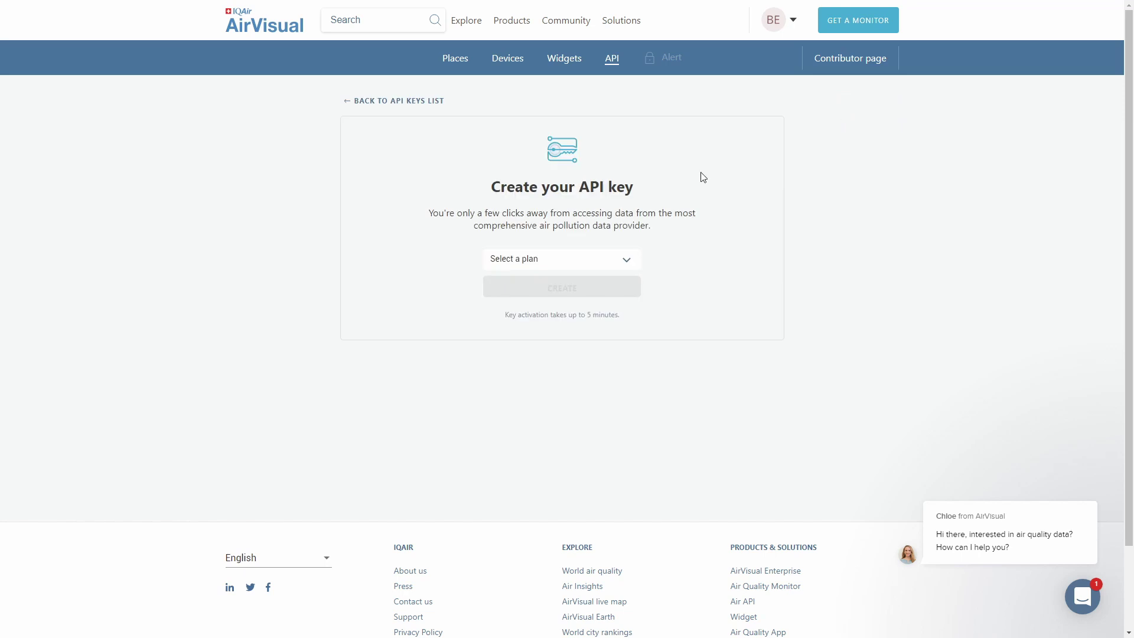
click(555, 263)
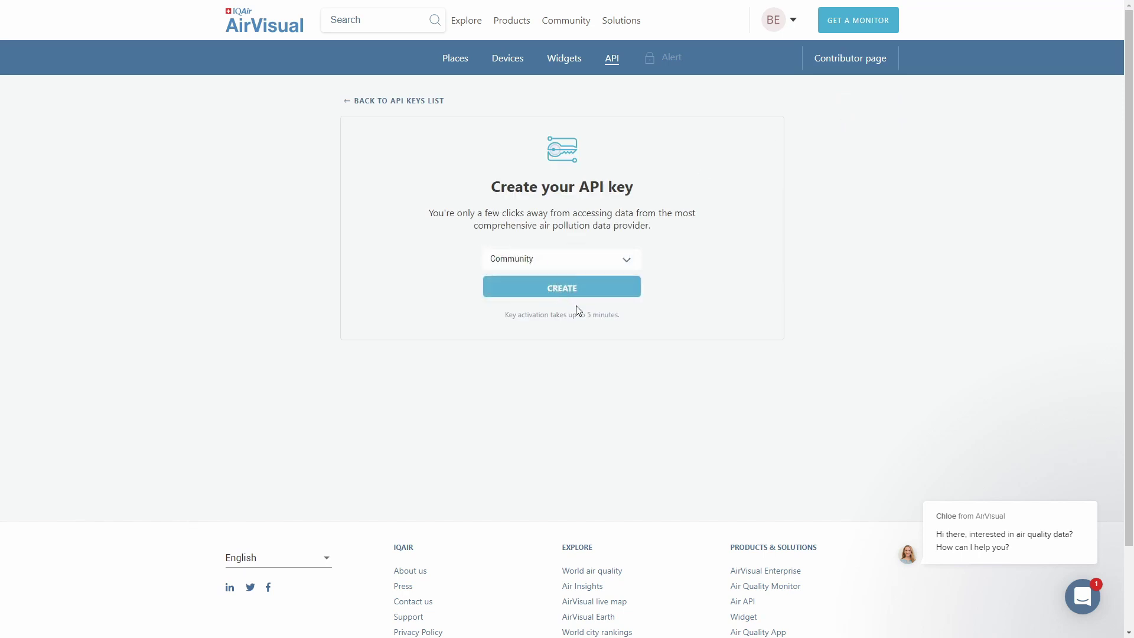
click(575, 286)
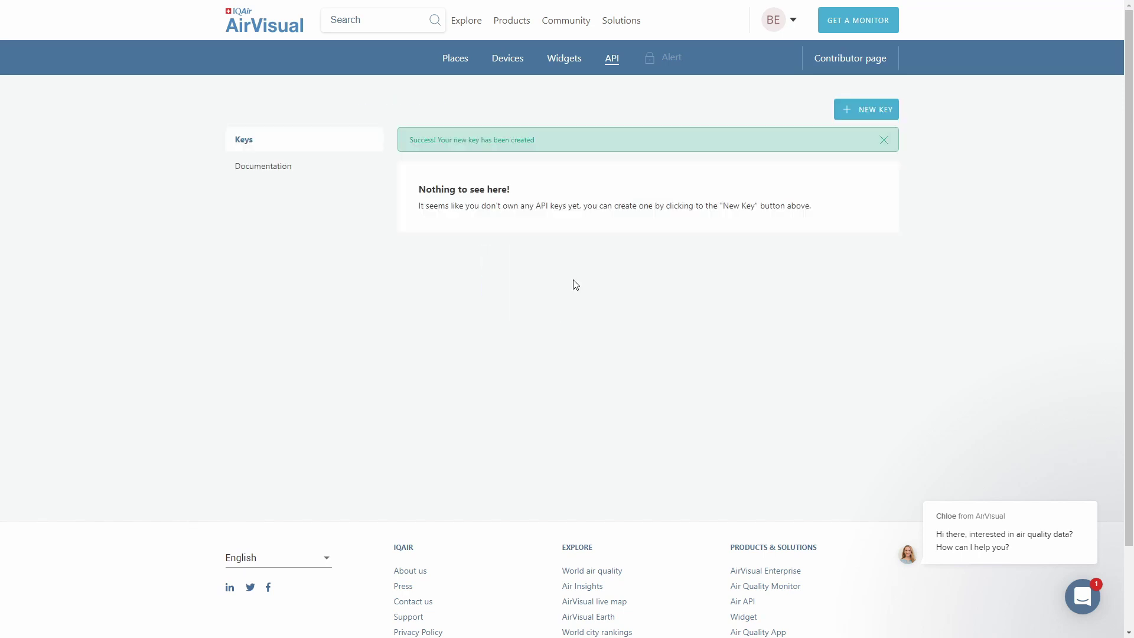
triple_click(591, 203)
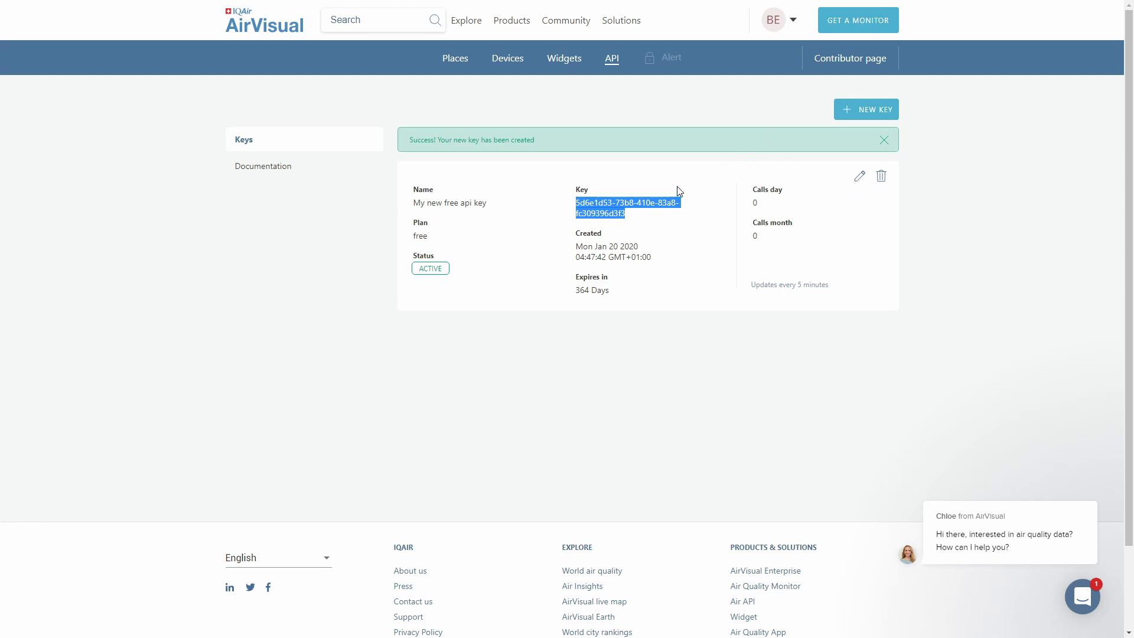
key(alt+Tab)
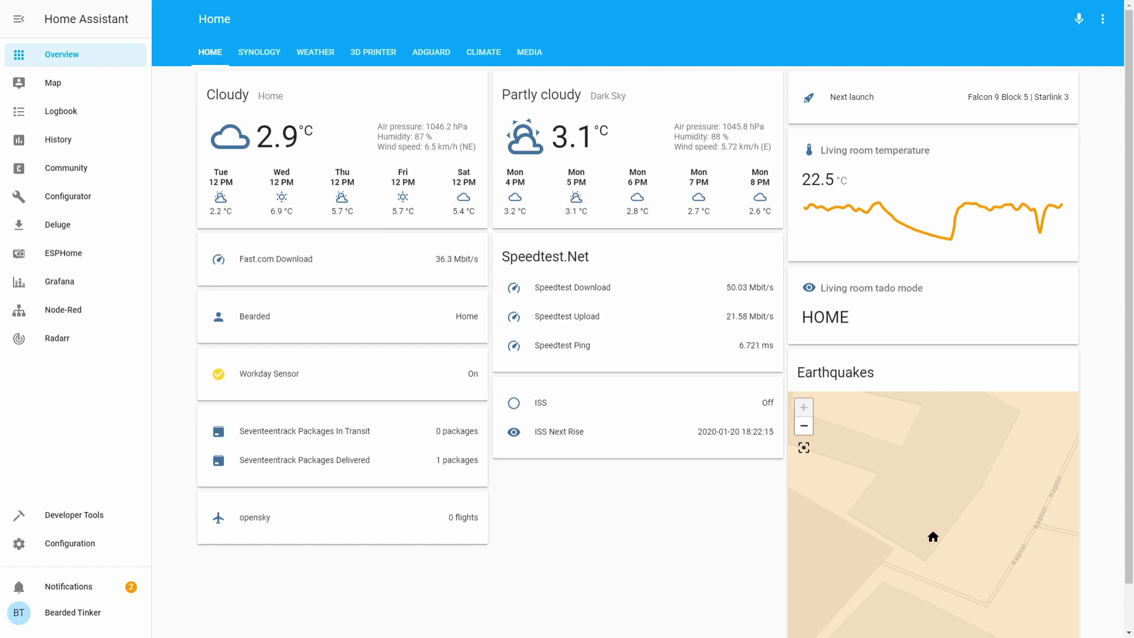
- Open config/sensor.yaml in the Configurator and scroll to the end of the file
click(88, 204)
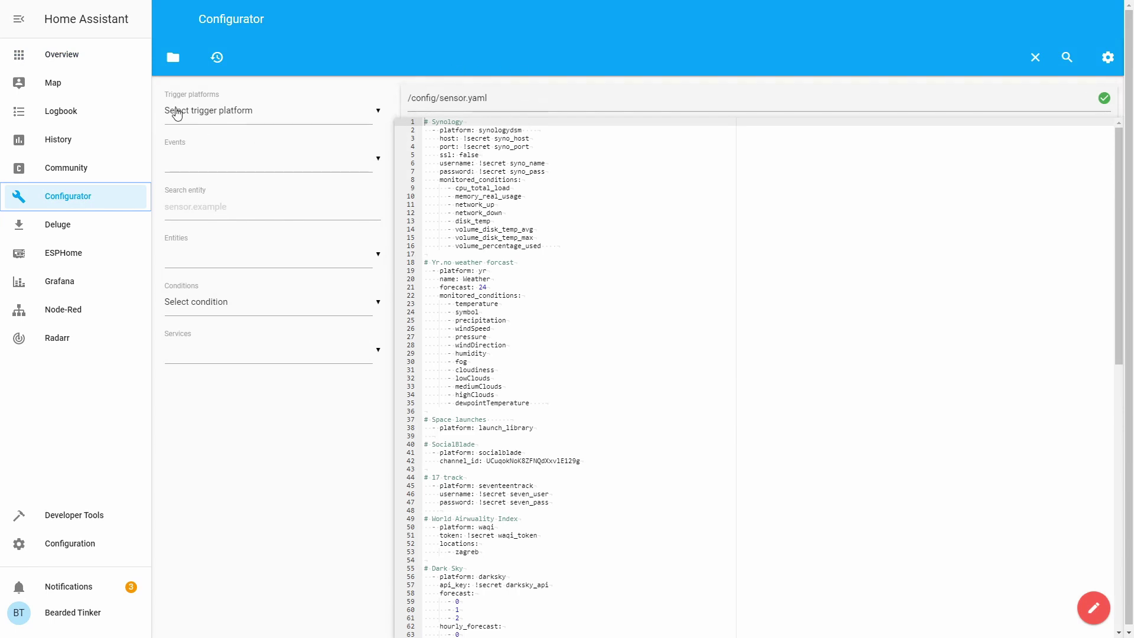
click(173, 57)
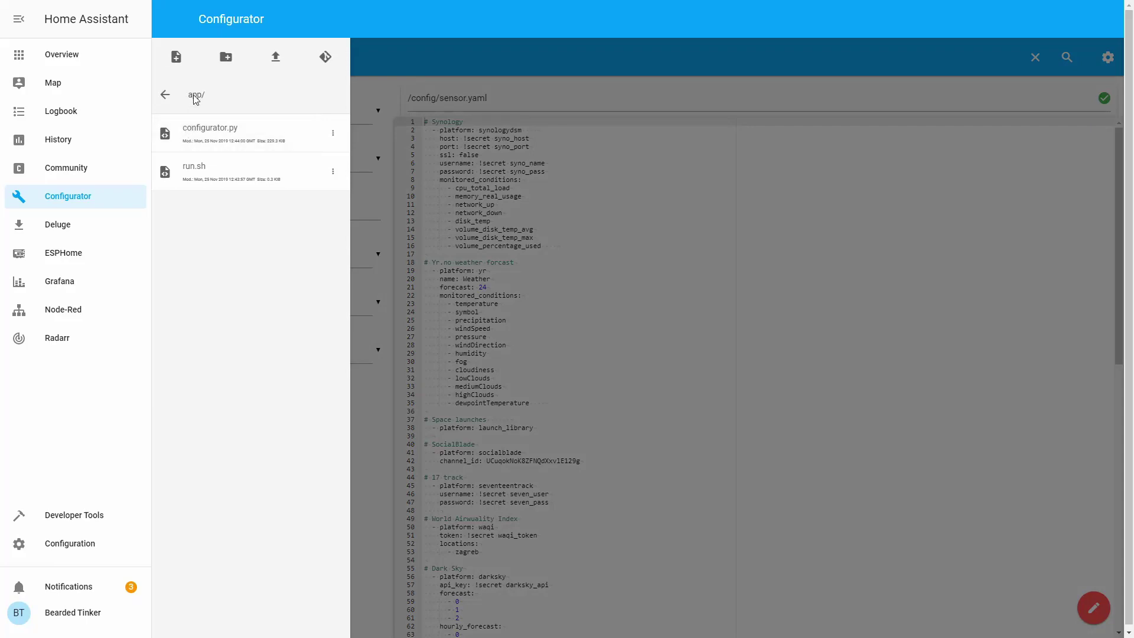
click(161, 96)
click(197, 241)
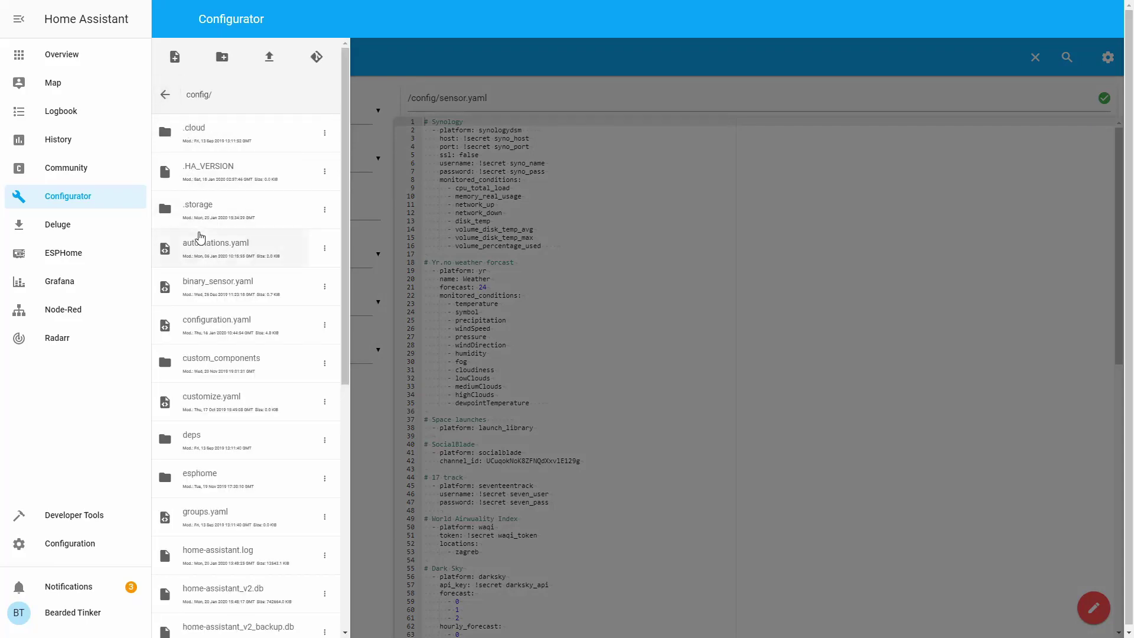
scroll(232, 347, down, 3)
scroll(228, 377, down, 2)
click(203, 436)
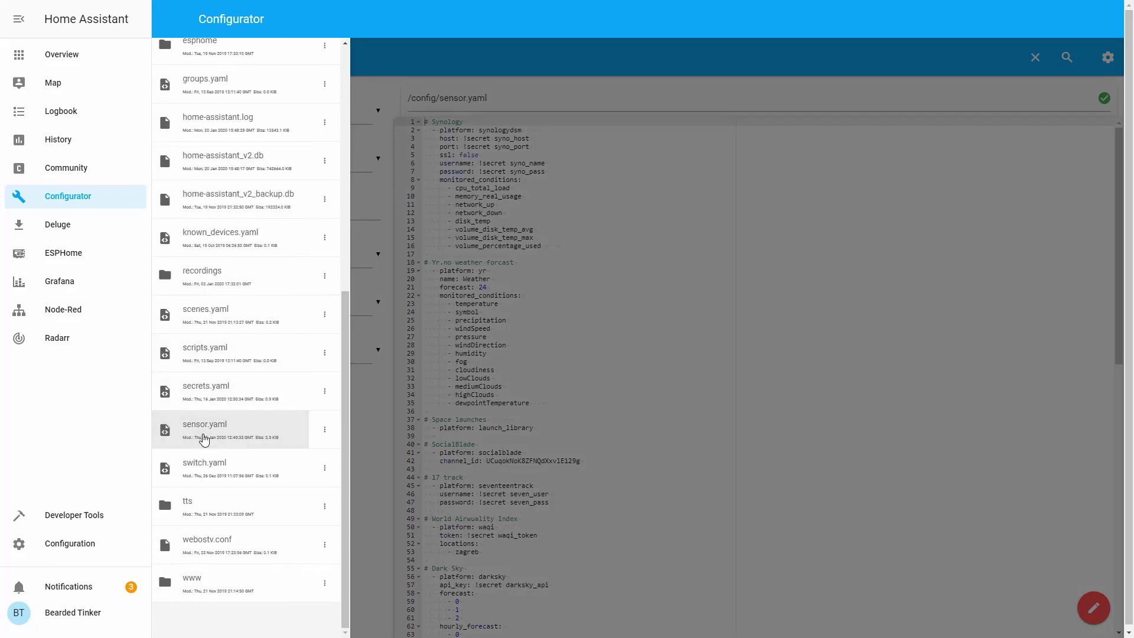
scroll(636, 335, down, 5)
scroll(612, 337, down, 4)
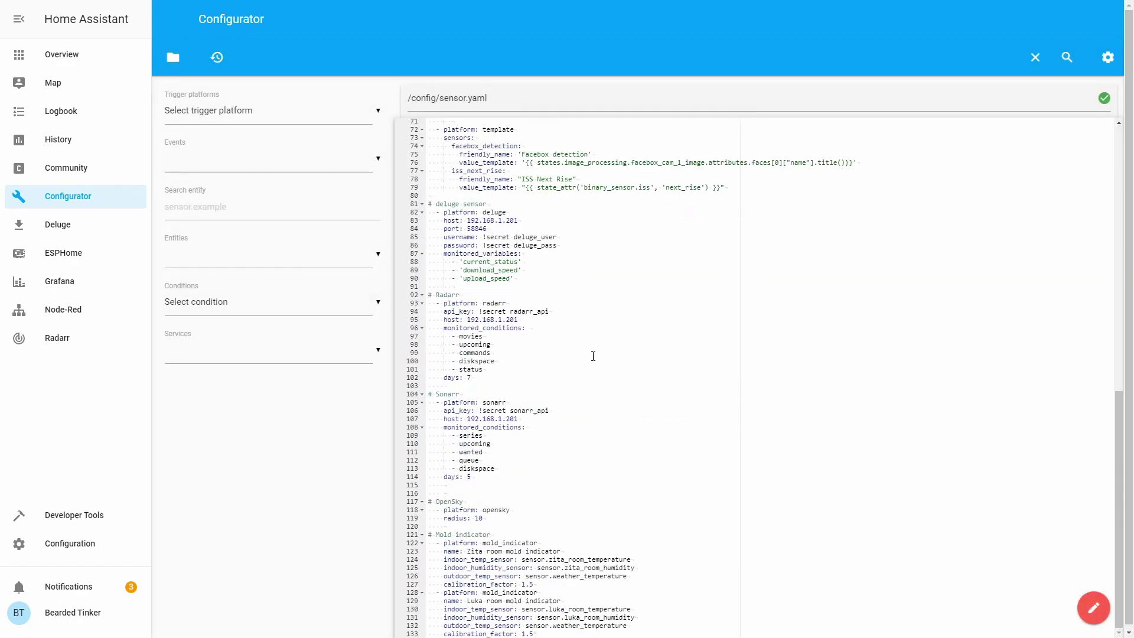
- Append a '# Airvisual' comment and a '- platform: airvisual' entry to sensor.yaml
click(666, 633)
key(Return)
key(Return)
text(#)
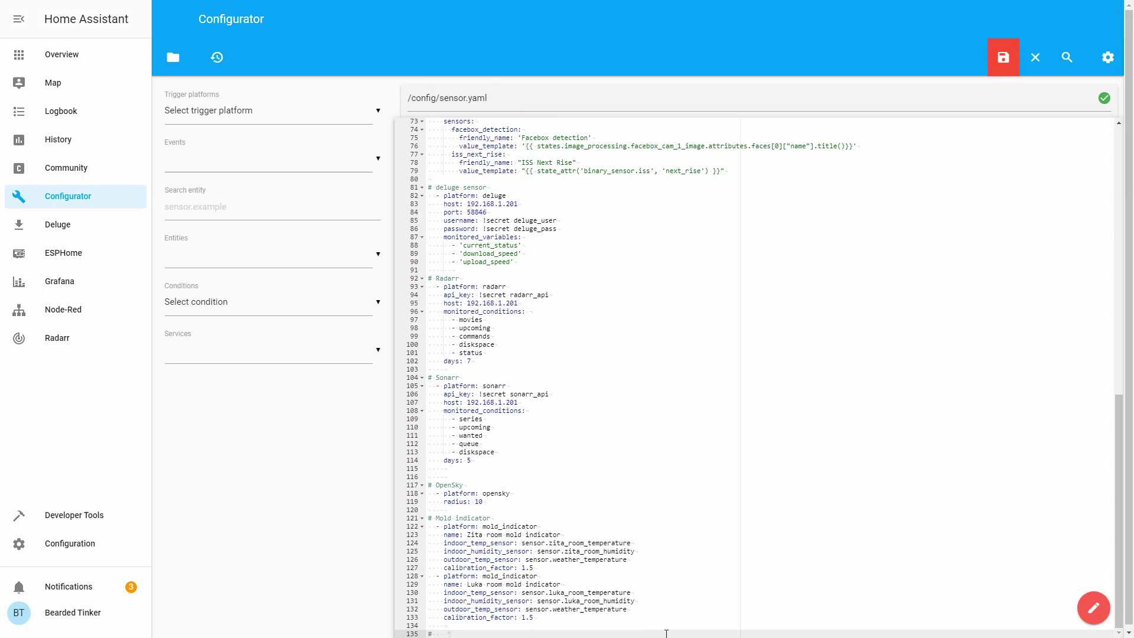
key(BackSpace)
key(Return)
text(# )
text(Airvisual)
key(Return)
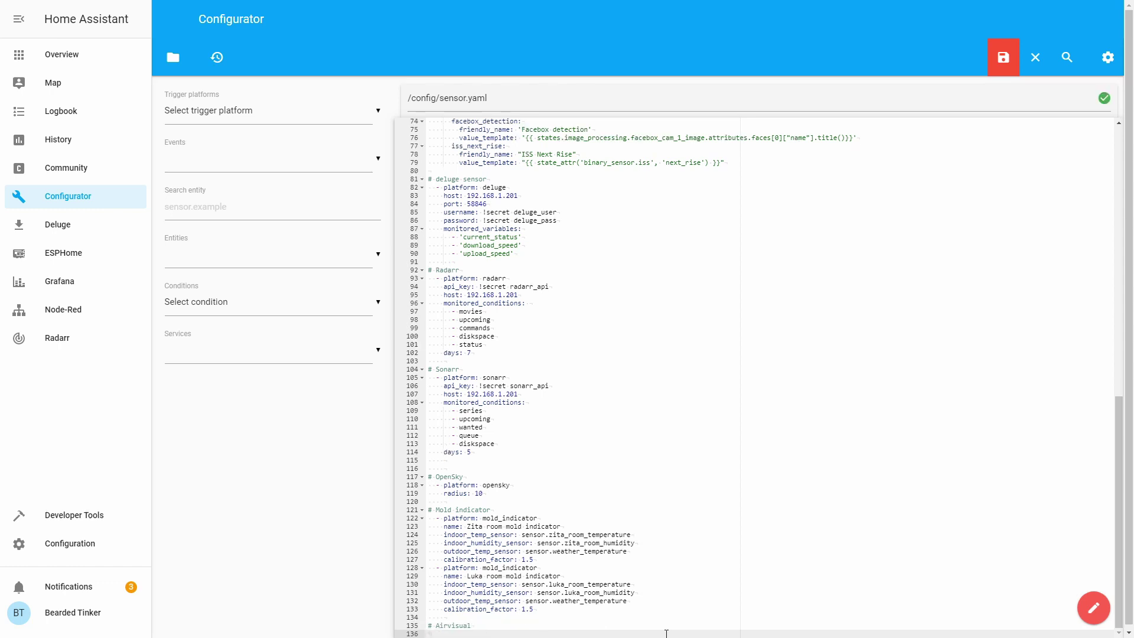
text(- )
text(platf)
text(orm: airv)
text(isual)
- Set 'api_key: !secret airvisual_api' and list 'cn' under monitored_conditions
key(Return)
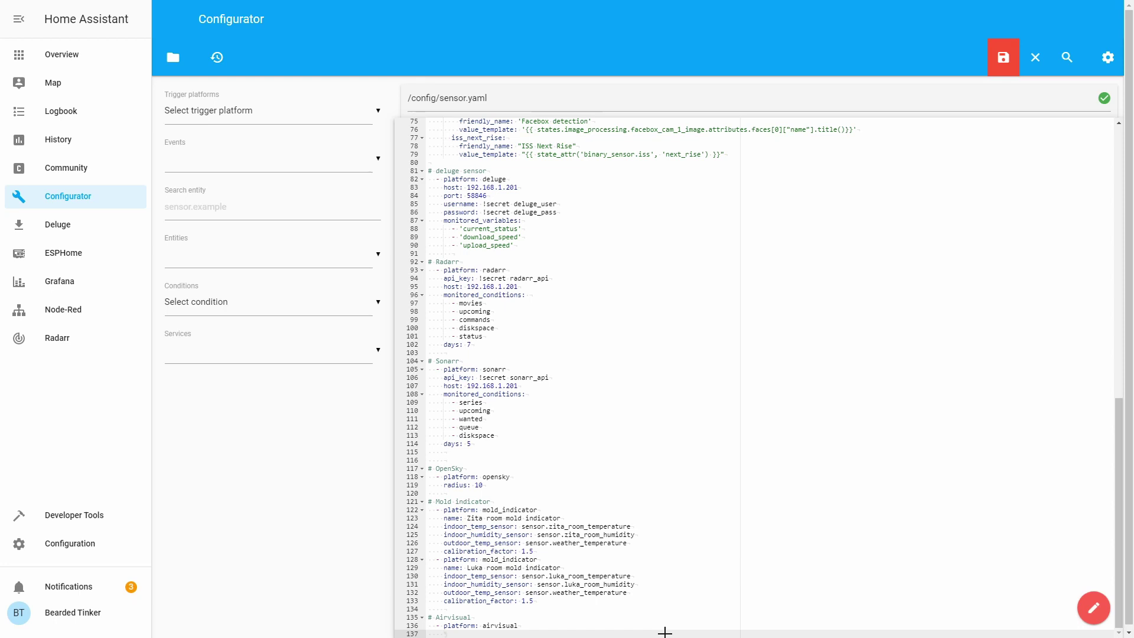
text(api_k)
text(ey:)
text(!secre)
text(t)
text(airvisual_)
text(api)
key(Return)
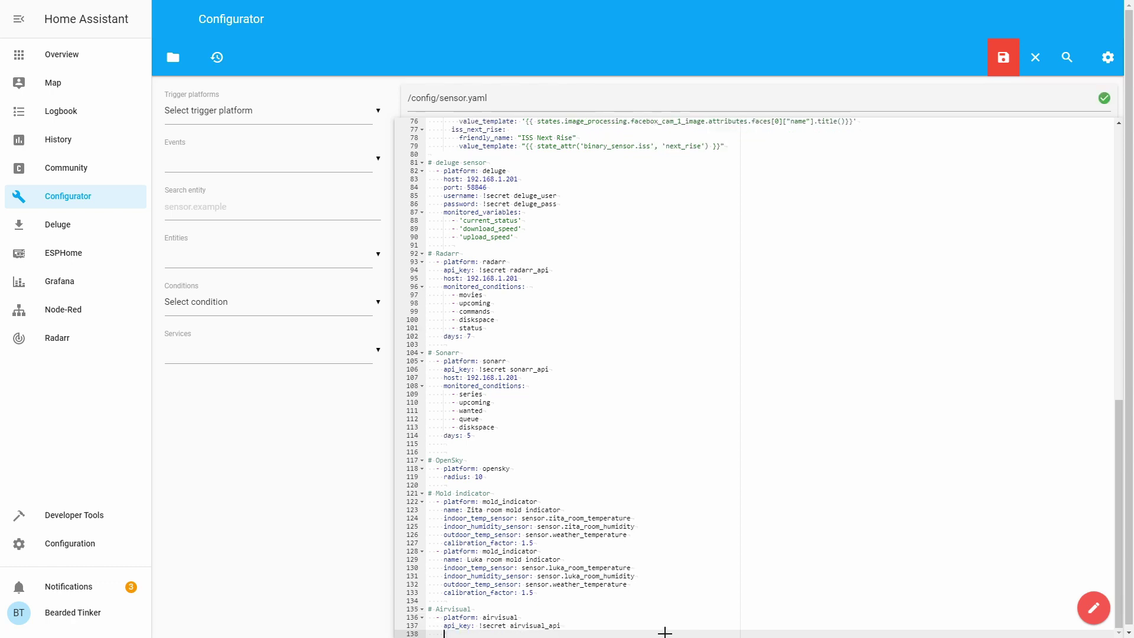
text(mon)
text(itored)
text(_conditions:)
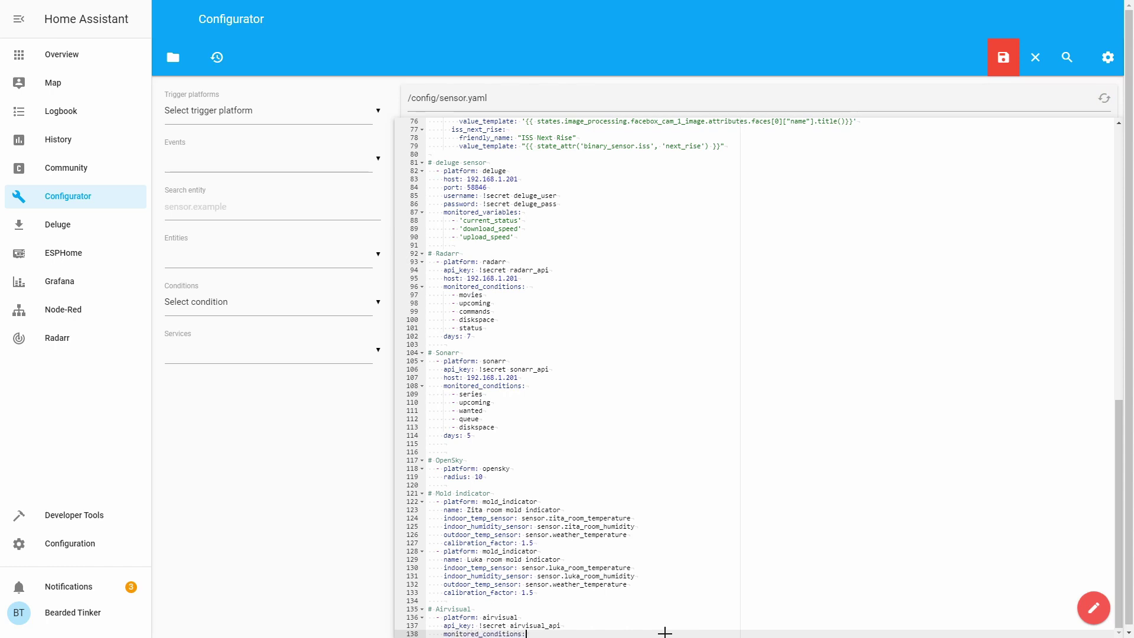
key(Return)
text(- cn)
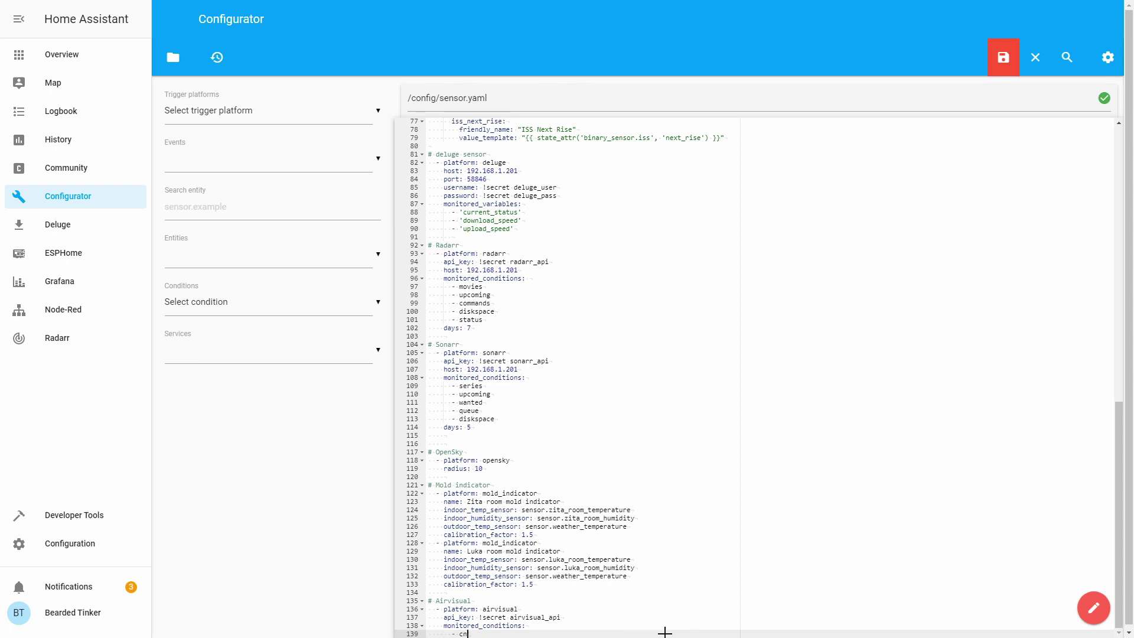
key(Return)
text(-us)
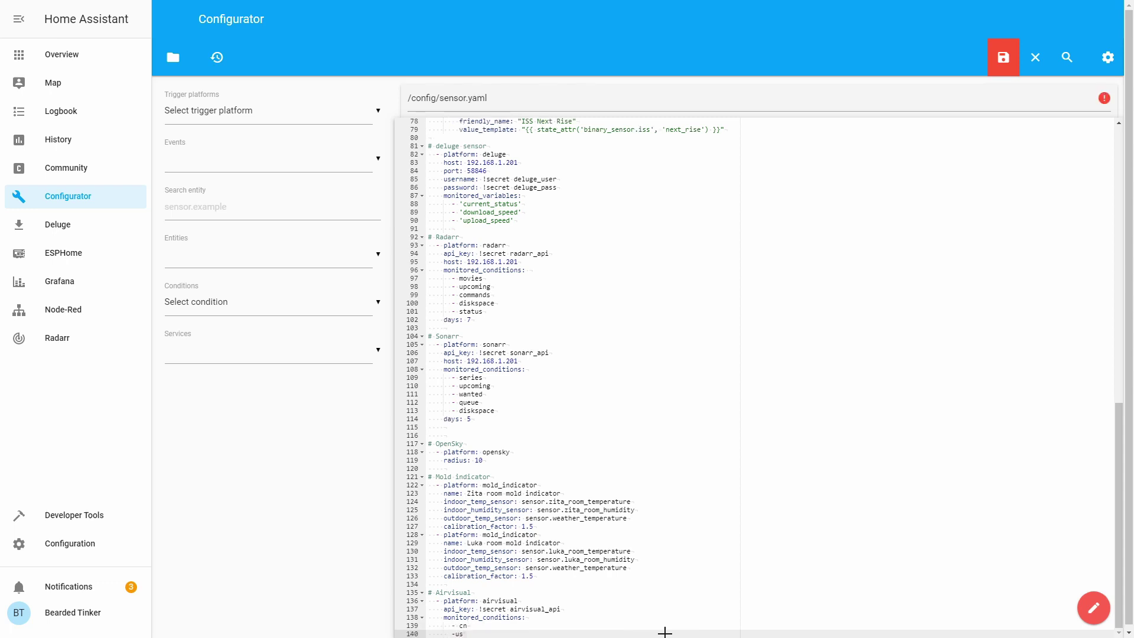
key(Left)
key(Left)
key(BackSpace)
key(BackSpace)
key(BackSpace)
key(BackSpace)
key(BackSpace)
key(BackSpace)
key(BackSpace)
key(BackSpace)
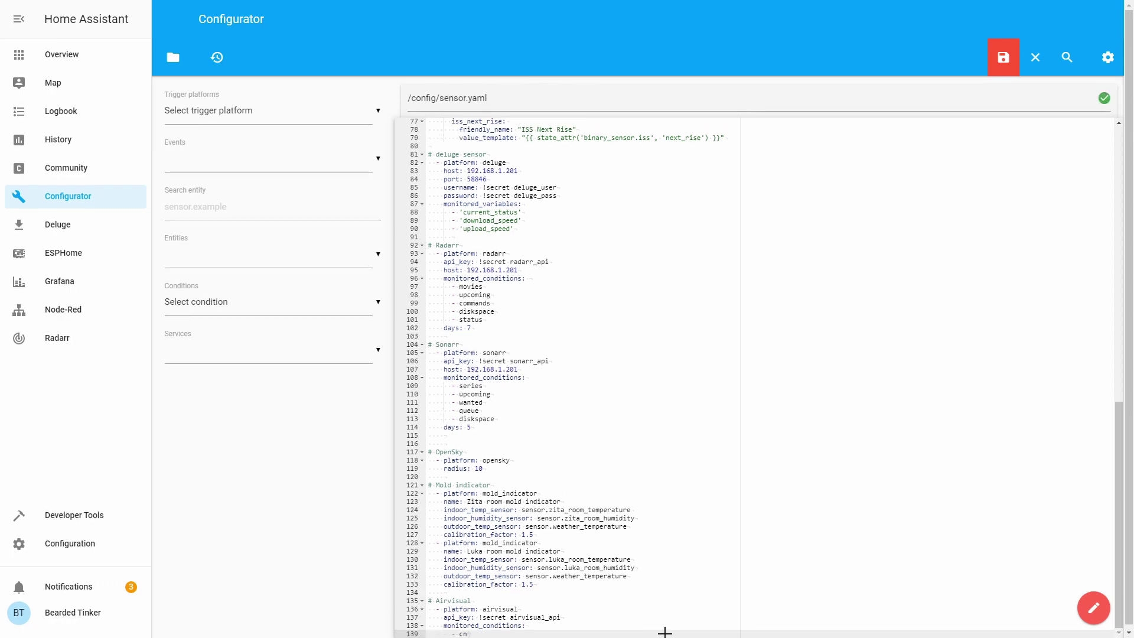
- Add 'show_on_map: false' and 'scan_interval: 300' to the AirVisual entry, saving sensor.yaml
key(Return)
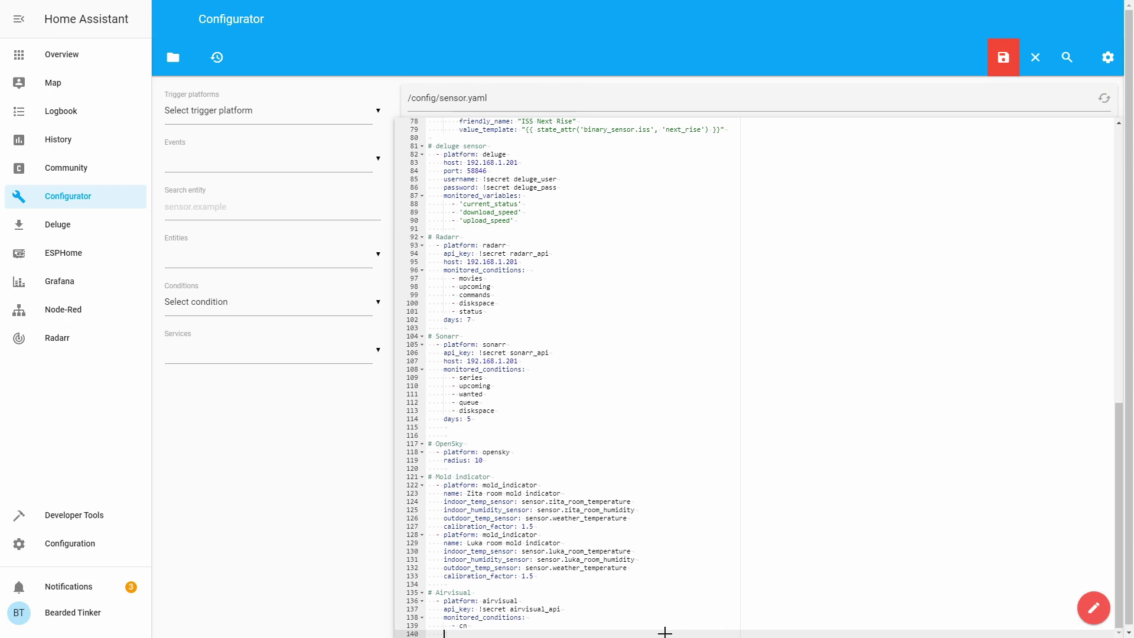
text(sh)
text(ow)
text(_on)
text(_,m)
key(BackSpace)
key(BackSpace)
text(map: )
text(true)
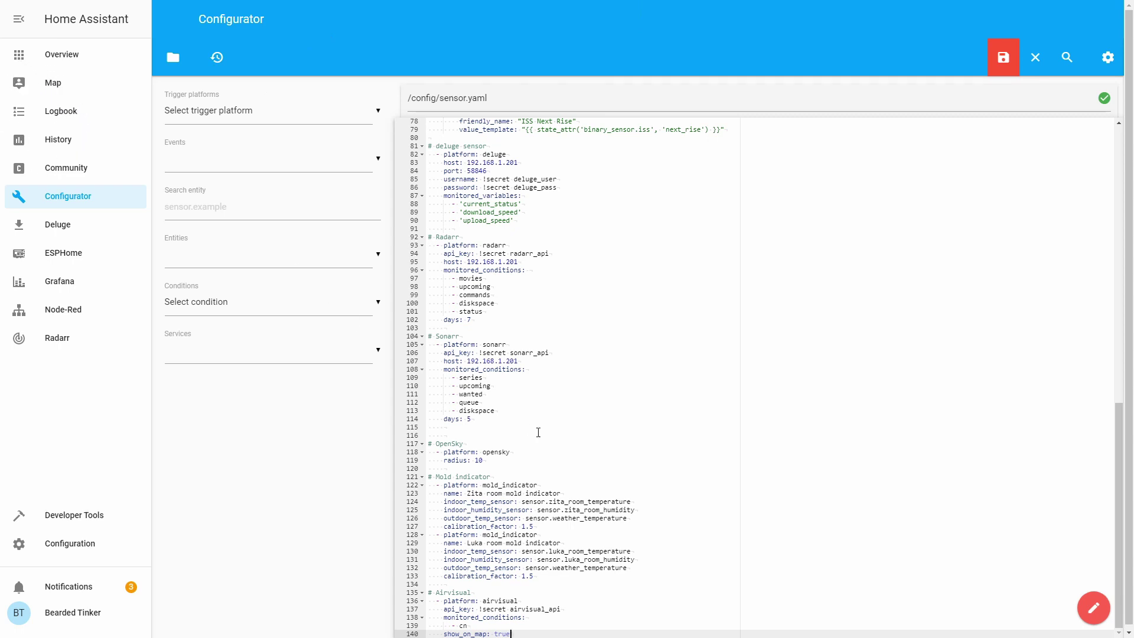
key(BackSpace)
key(BackSpace)
key(BackSpace)
key(BackSpace)
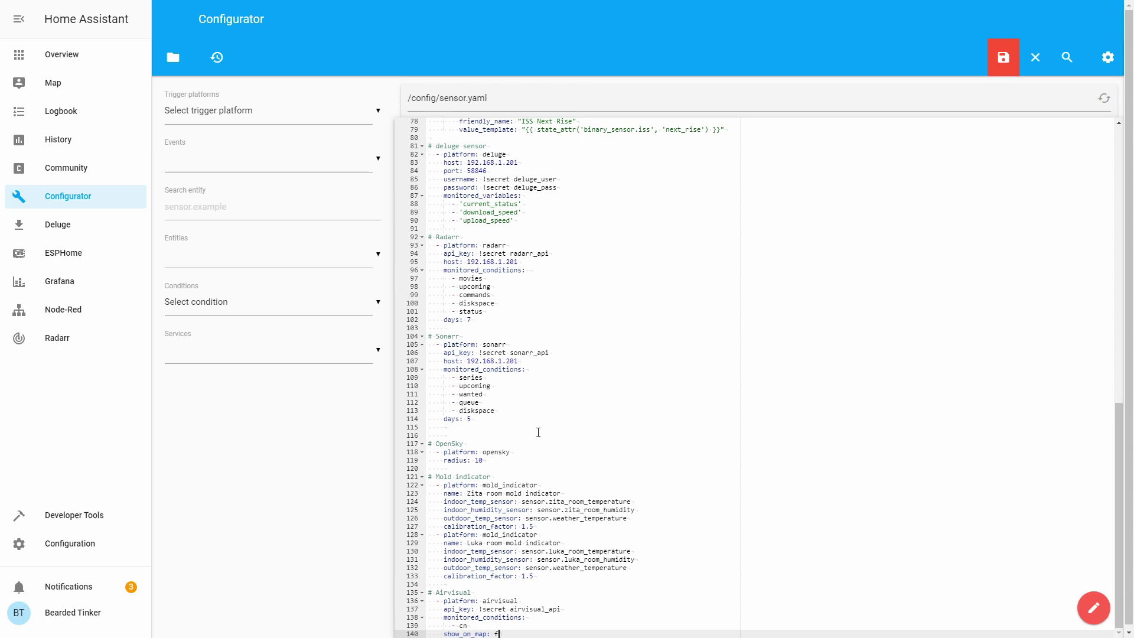
text(false)
key(ctrl+s)
key(Return)
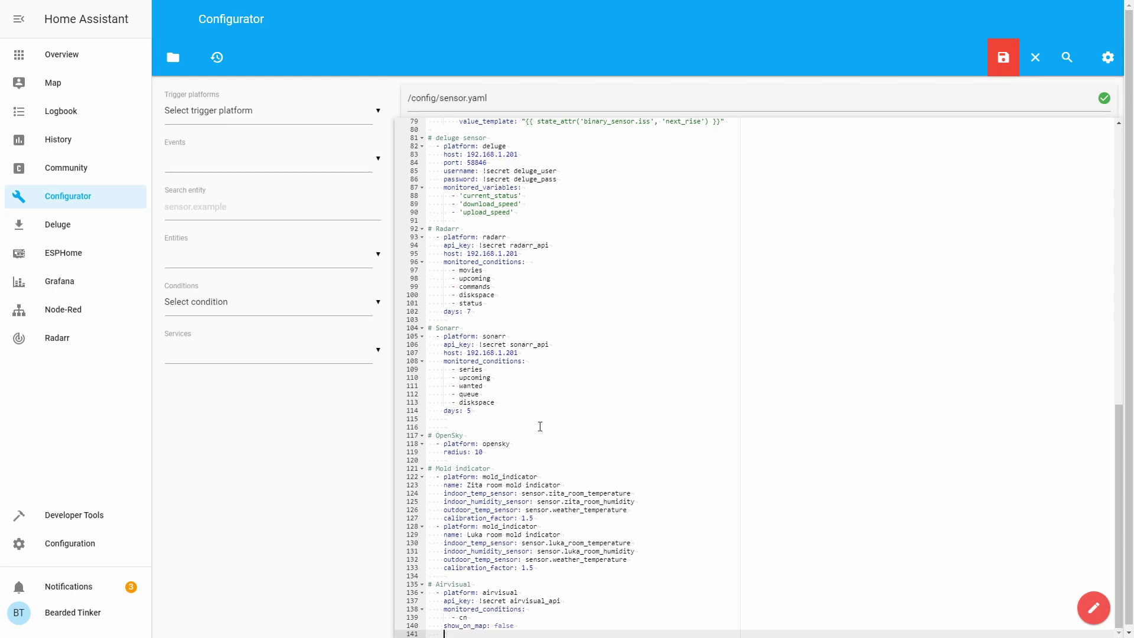
text(scan_)
text(interva)
text(l: )
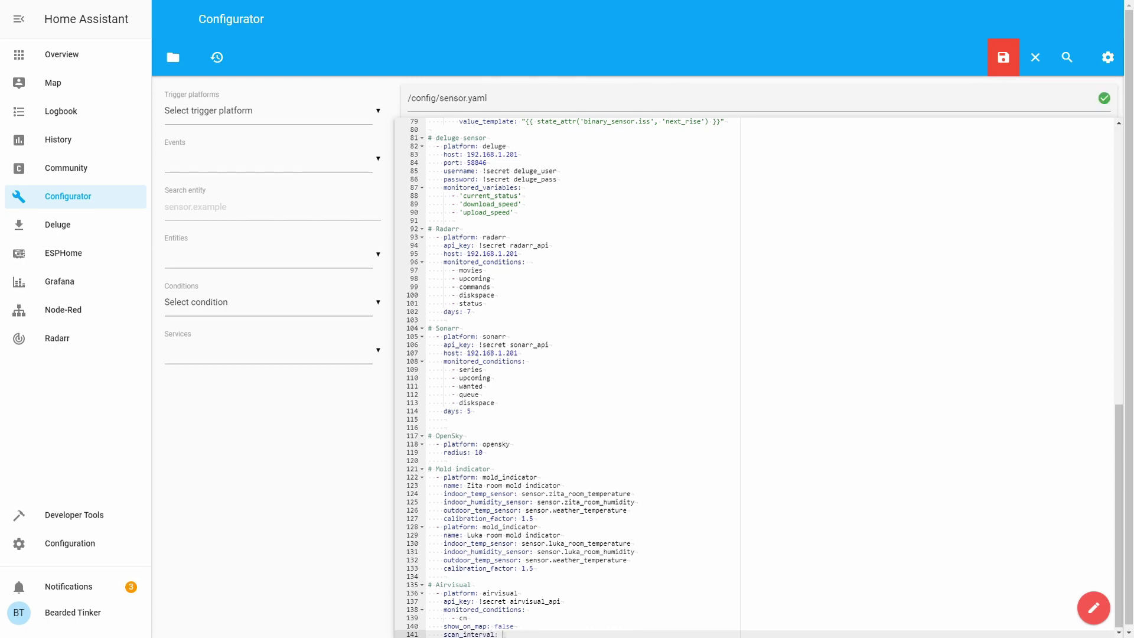
text(300)
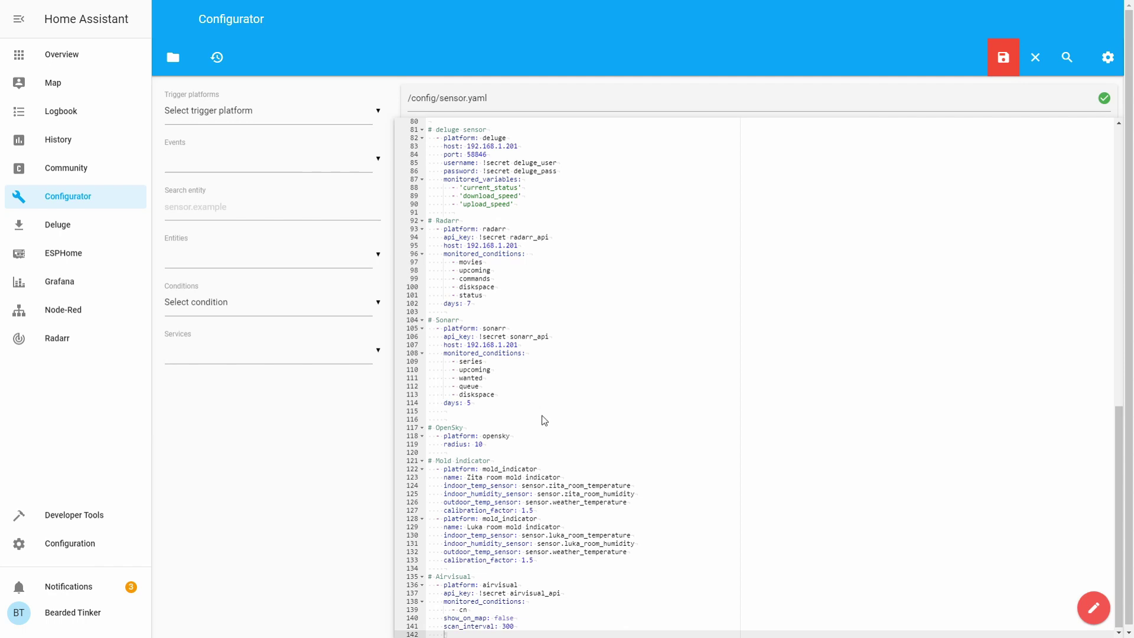
- Add 'latitude:' and 'longitude:' lines below scan_interval
key(Return)
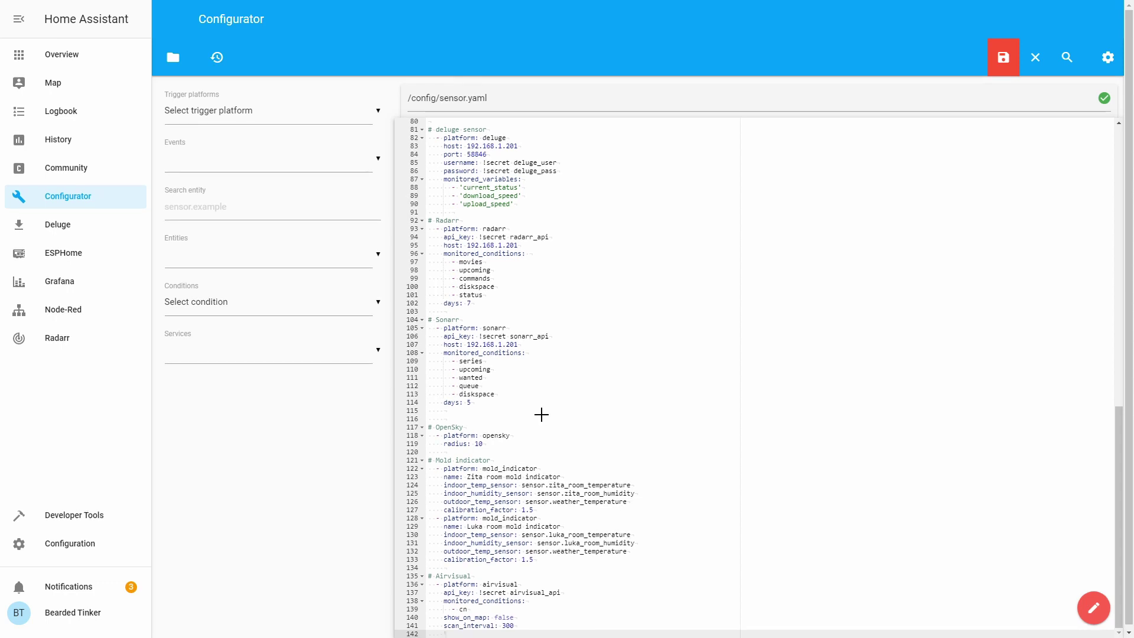
text(latitude)
text(:)
key(Return)
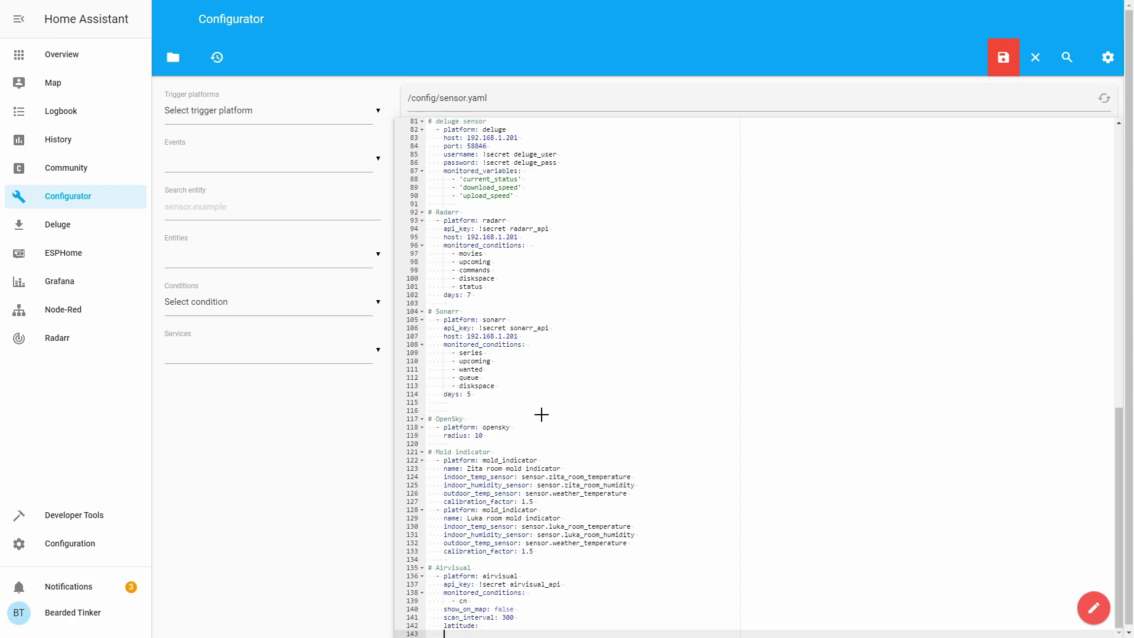
text(longitu)
key(BackSpace)
key(BackSpace)
text(tude)
text(:)
- Comment out the latitude and longitude lines and save sensor.yaml
key(Up)
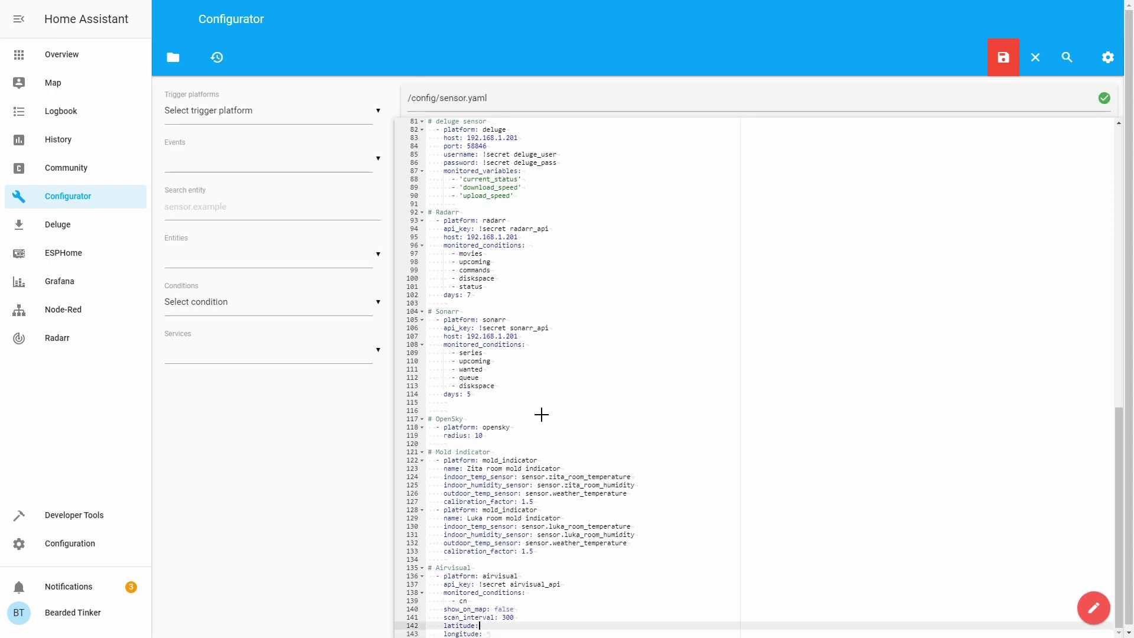
key(Down)
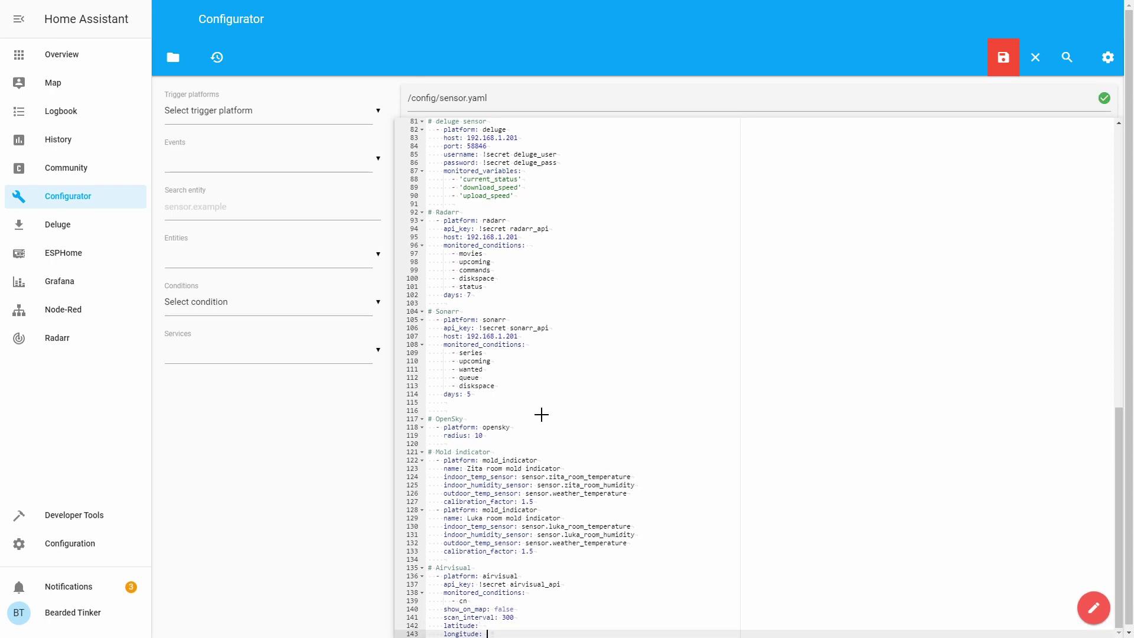
key(Up)
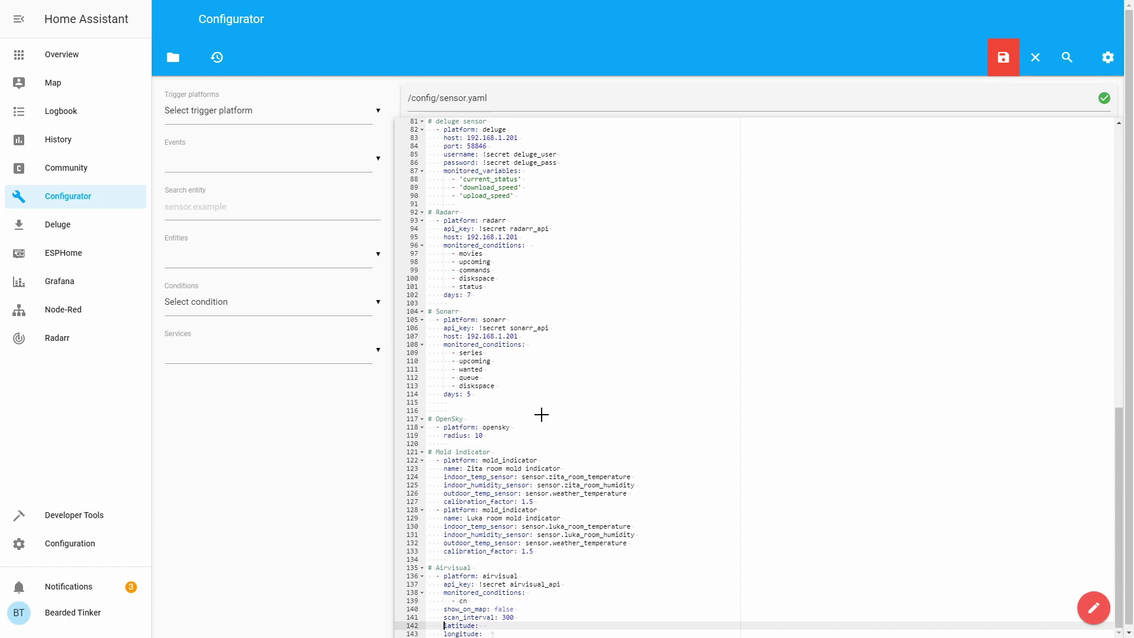
key(ctrl+slash)
key(Down)
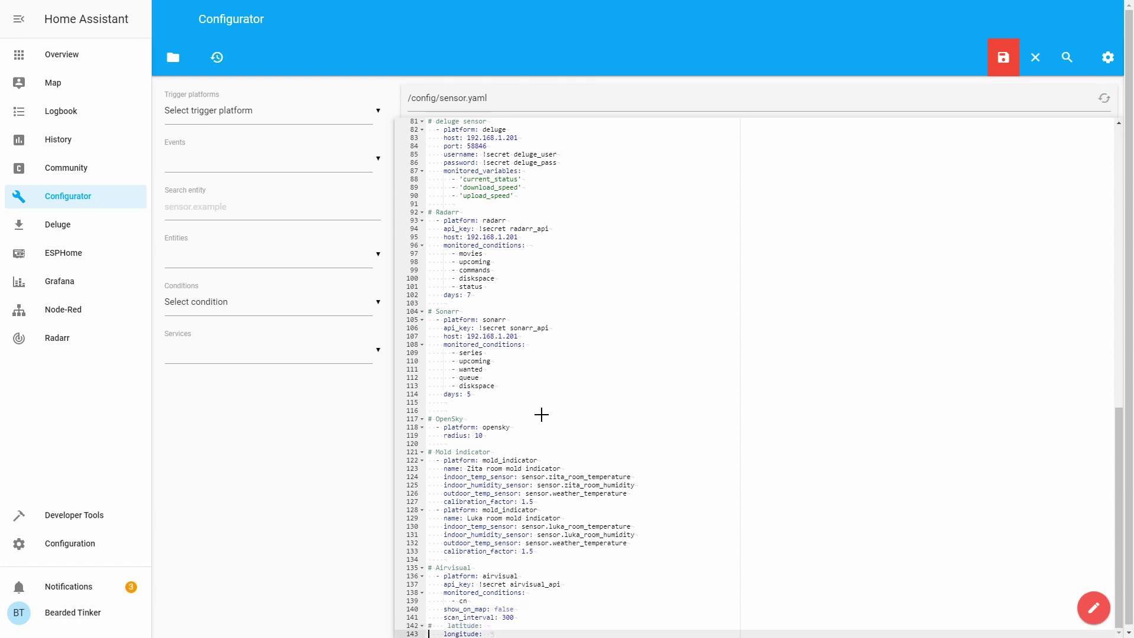
key(ctrl+slash)
click(1003, 57)
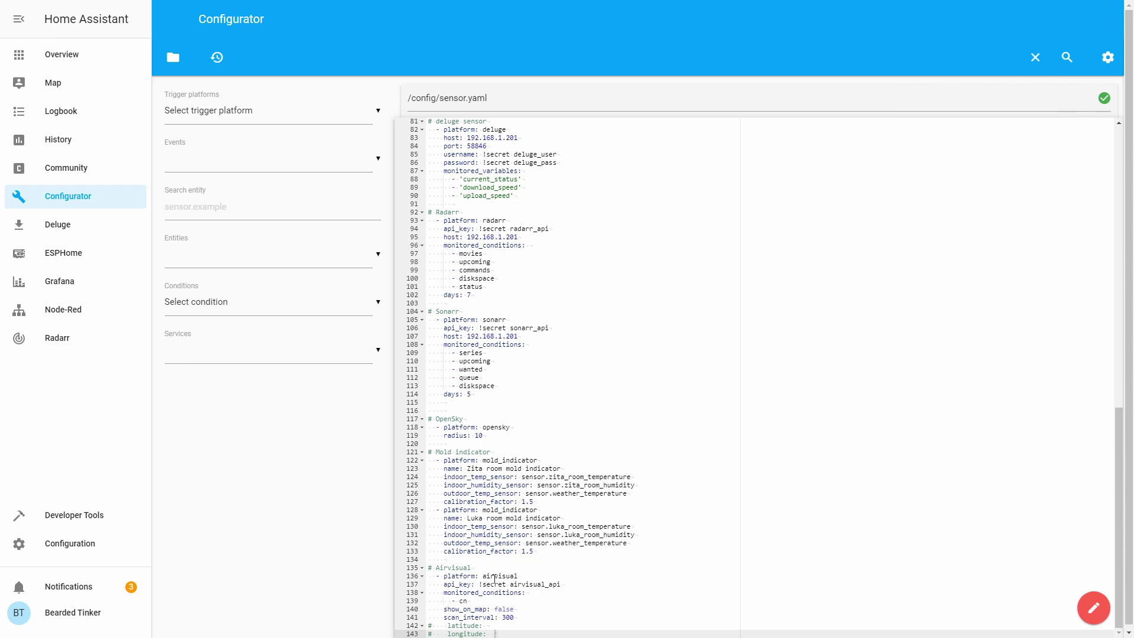
scroll(488, 597, down, 1)
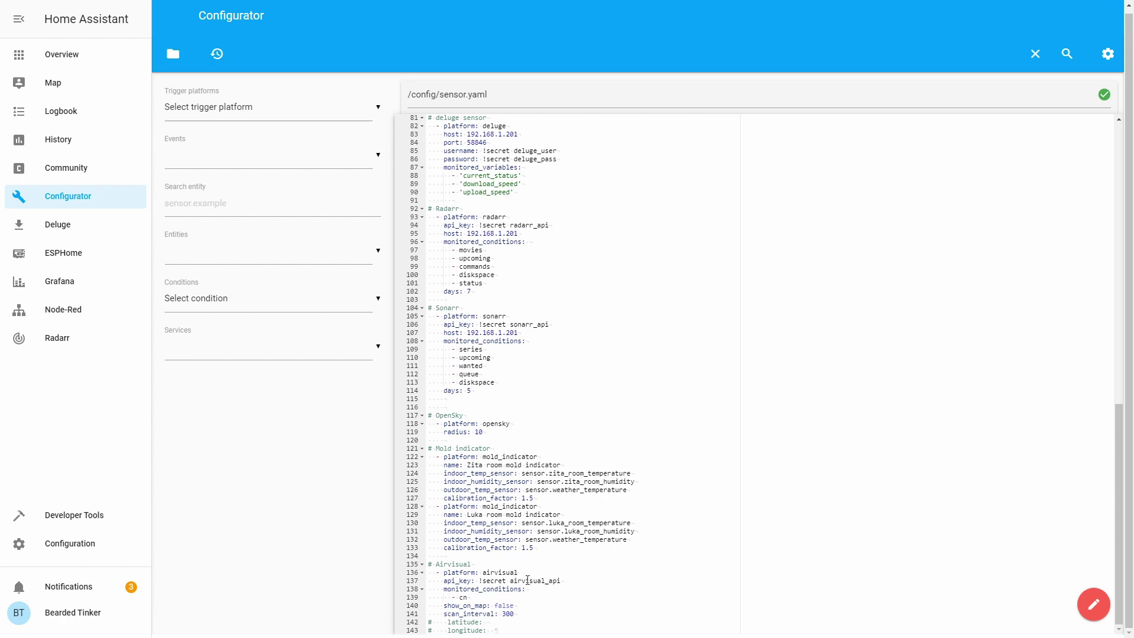
- Run Check Config in Server Controls, then restart the Home Assistant server
click(92, 544)
click(628, 456)
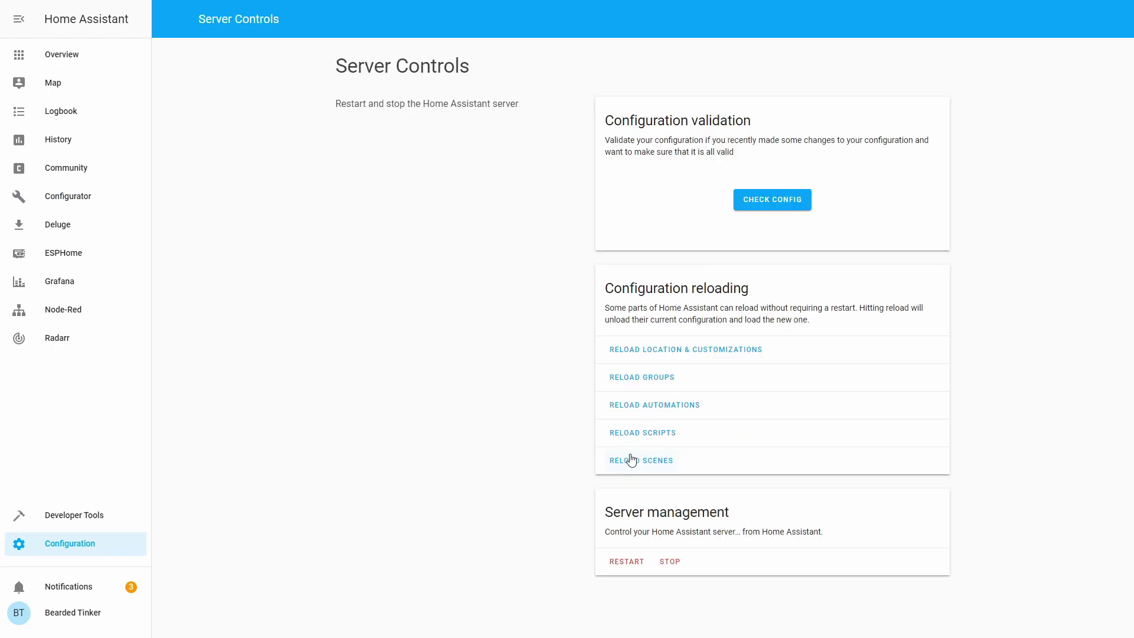
click(750, 195)
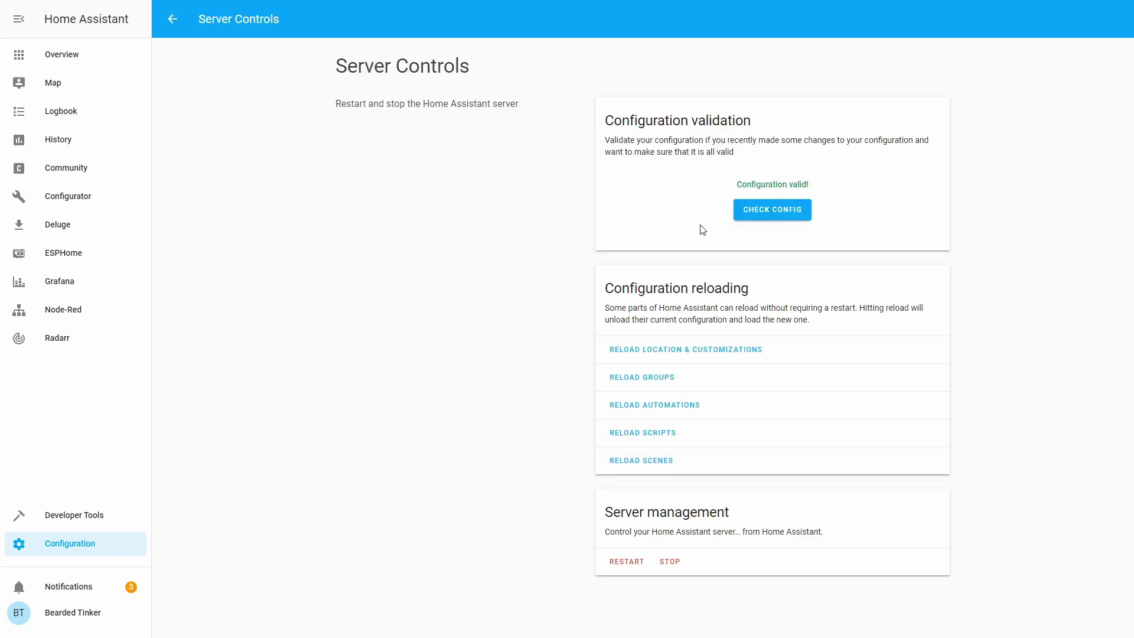
click(636, 567)
click(672, 354)
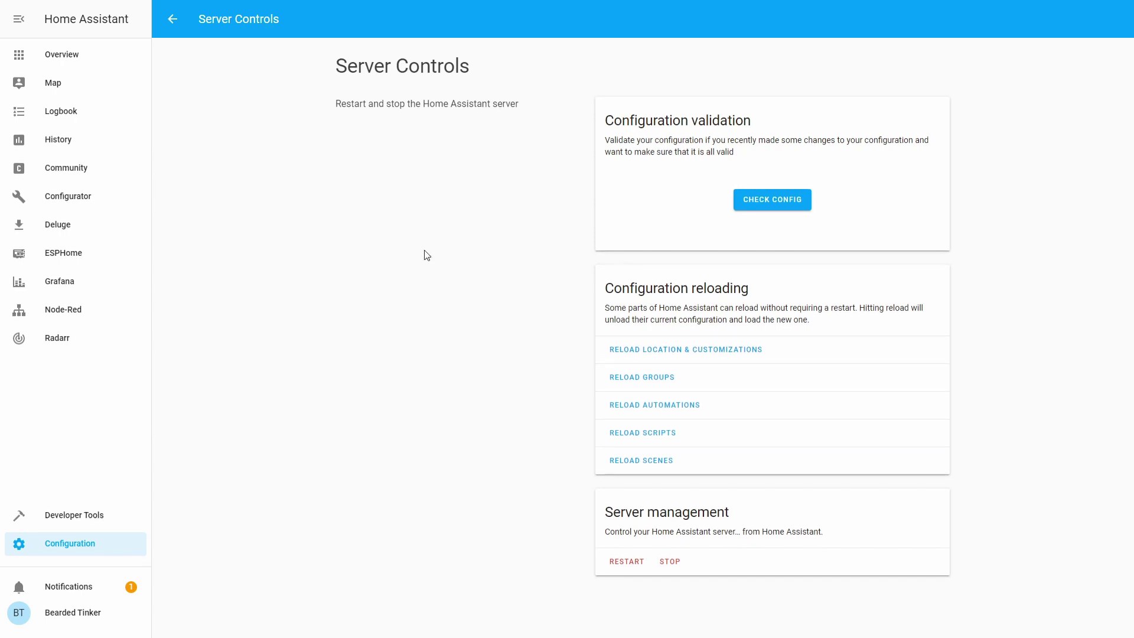
- Put the Overview's Weather view into edit mode and add a new Entities card
click(67, 65)
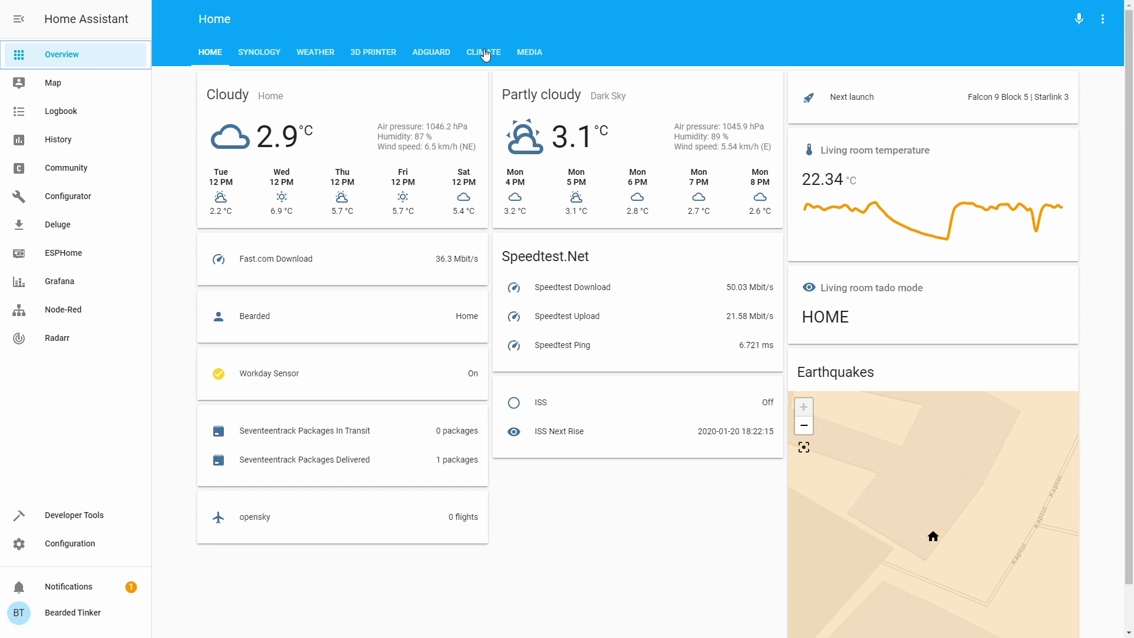
click(323, 53)
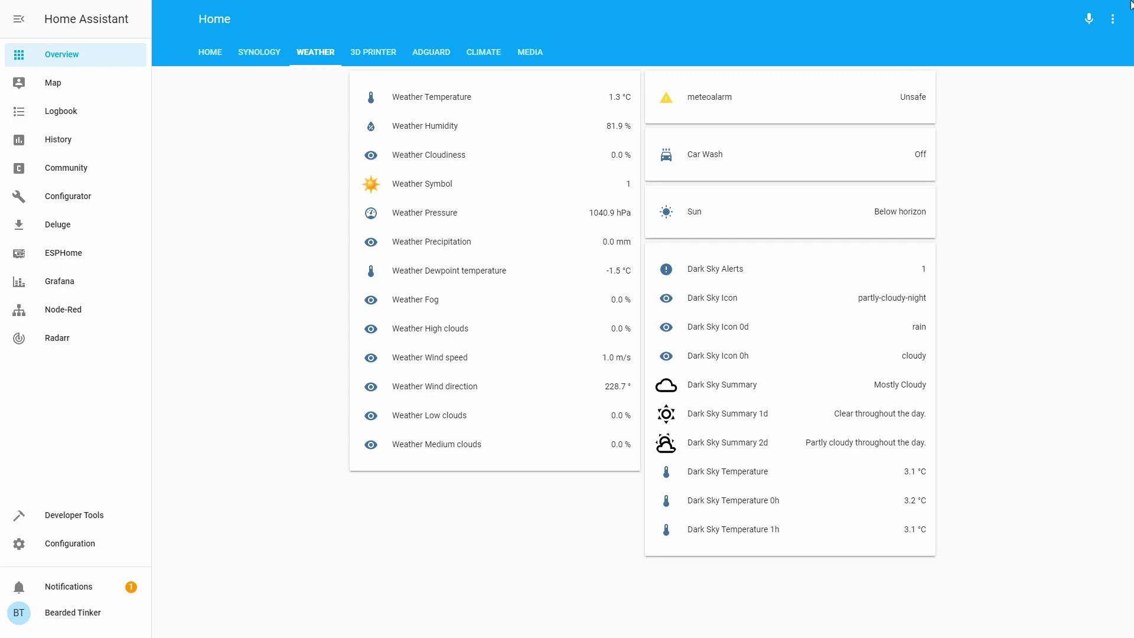
click(1114, 21)
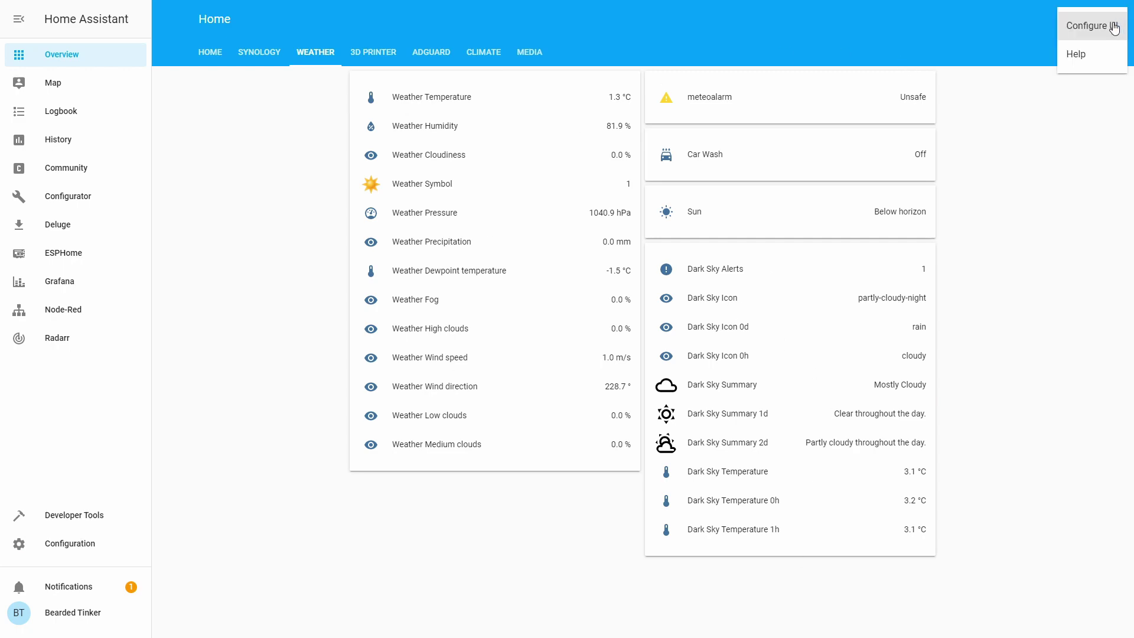
click(1098, 27)
click(1096, 611)
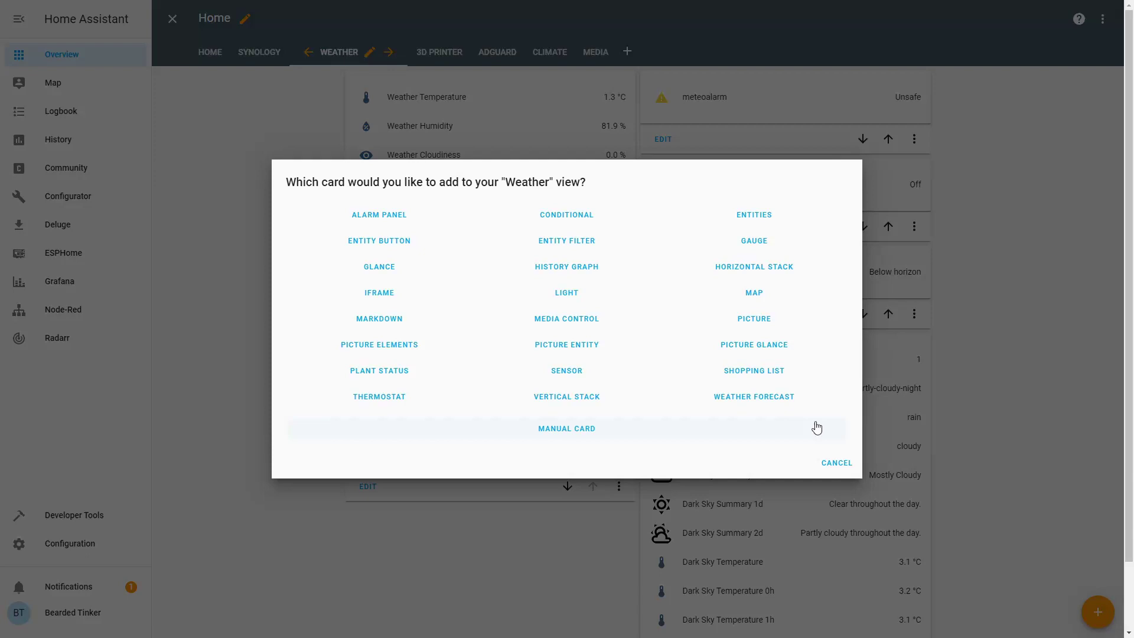
click(750, 218)
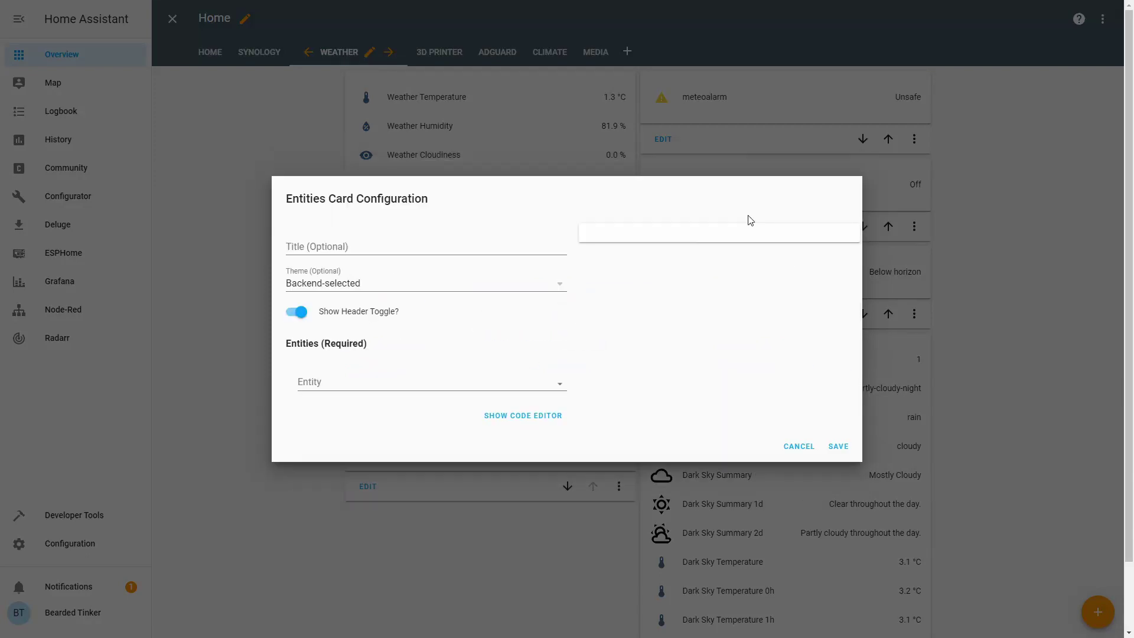
- Add Chinese Air Pollution Level and Chinese Air Quality Index to the card and save it
click(420, 378)
text(ai)
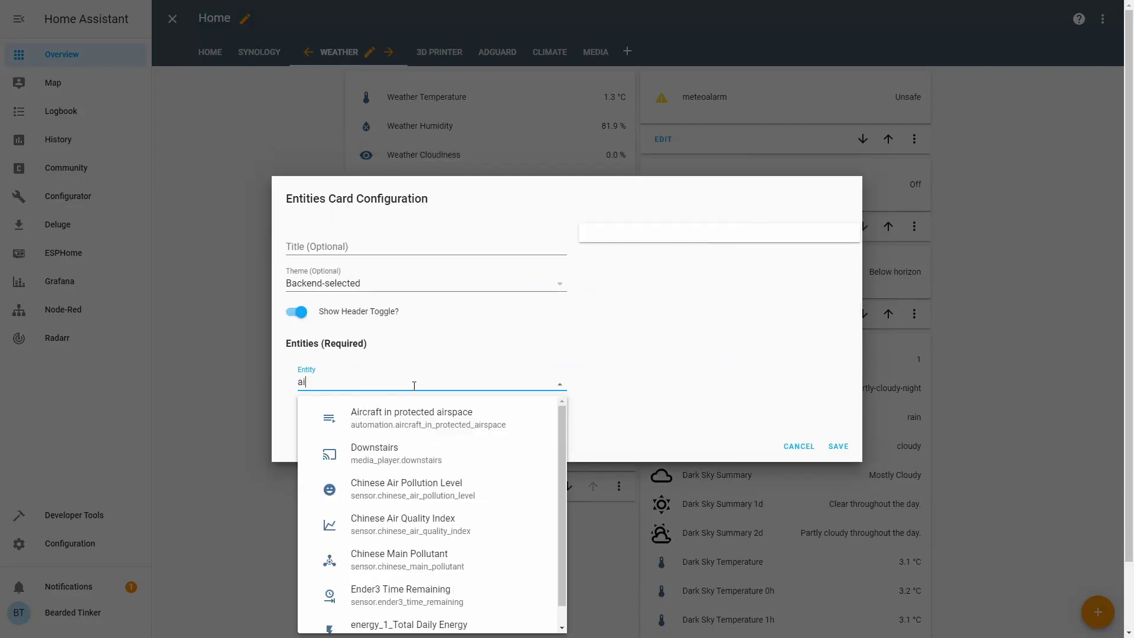
text(r)
key(Down)
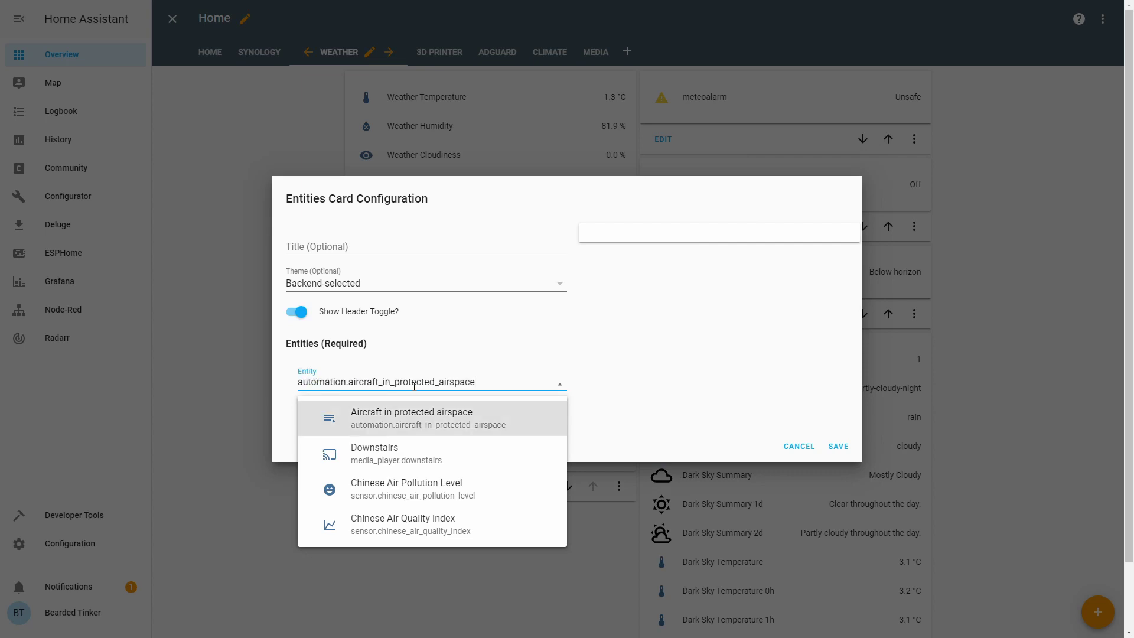
key(Down)
key(Down)
key(Return)
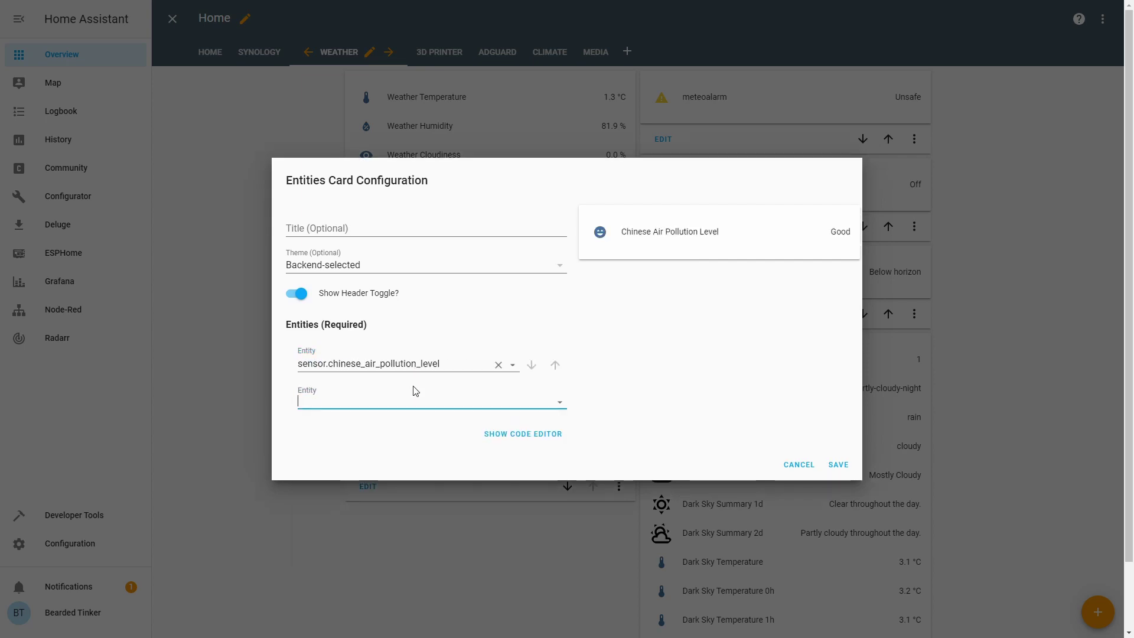
text(air)
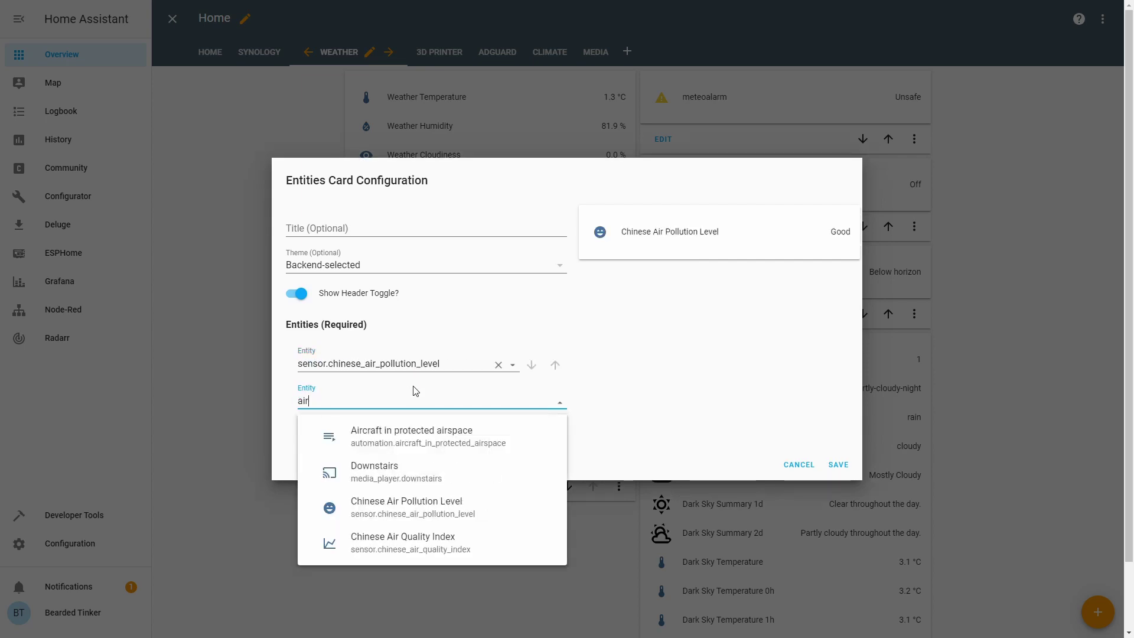
key(Down)
key(Down)
key(Down)
key(Down)
key(Return)
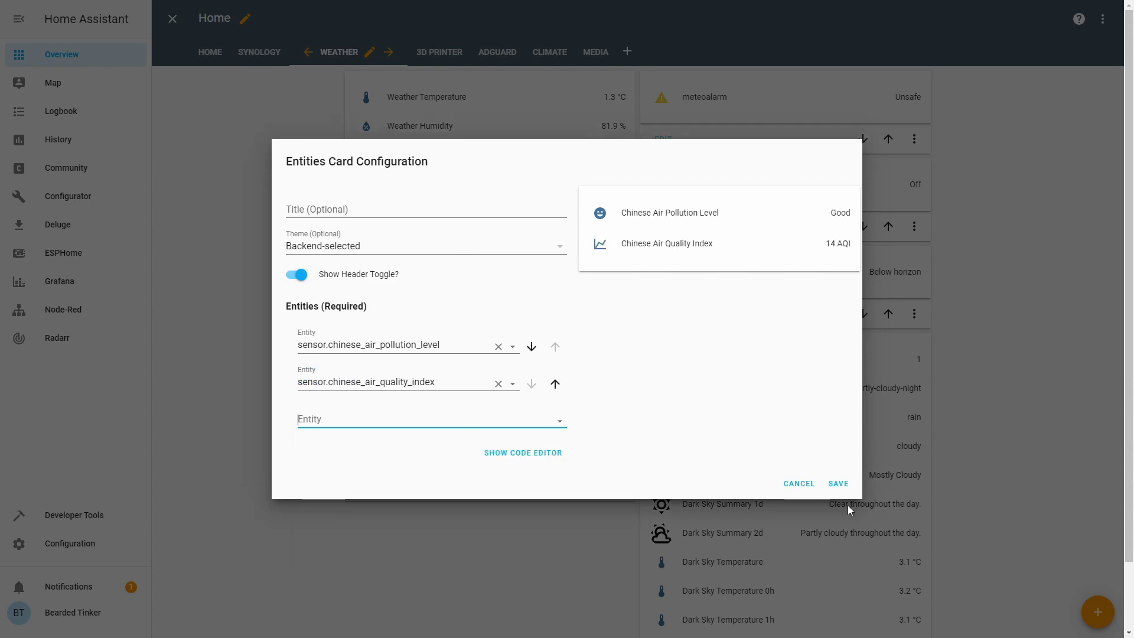
click(846, 488)
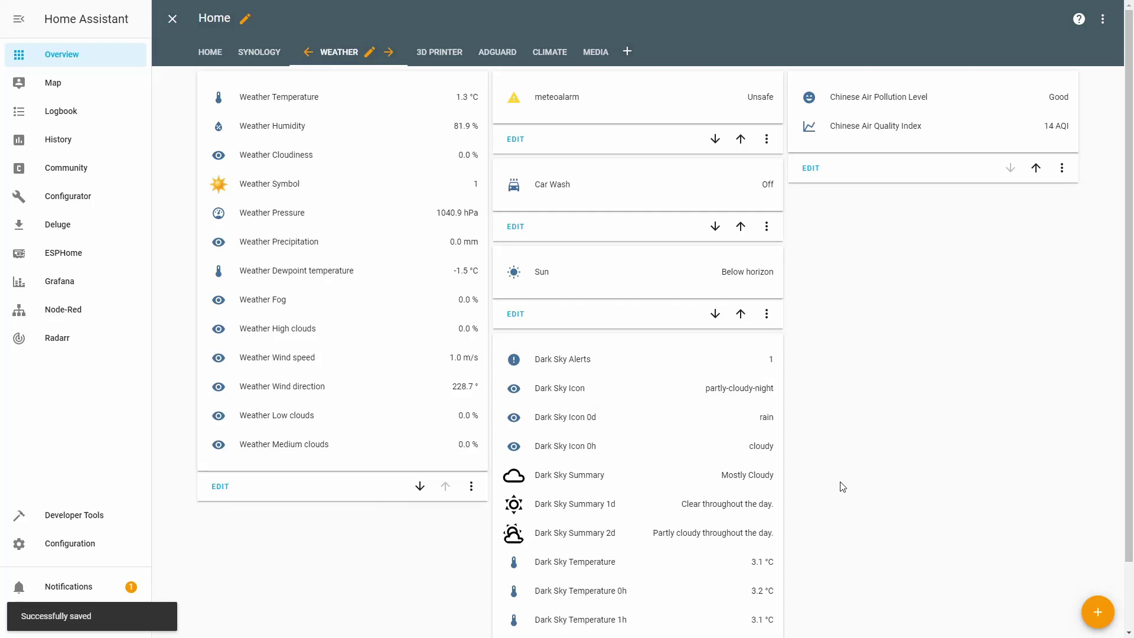
- Exit dashboard edit mode, leaving the air card showing Good at 14 AQI
click(172, 18)
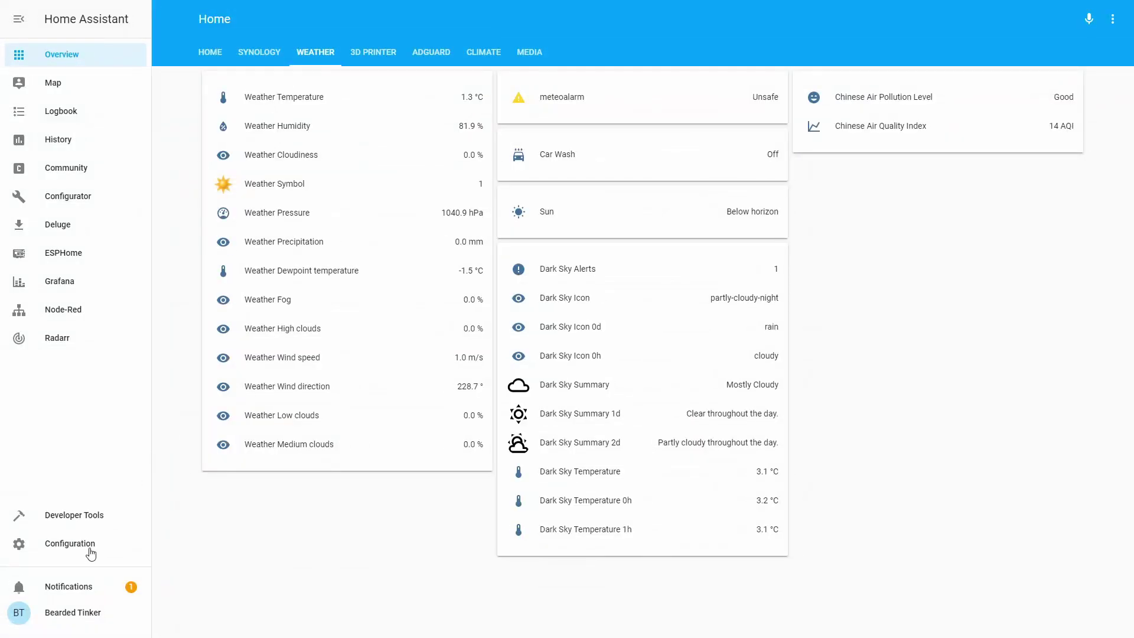
- Create a blank automation and name it 'AQI Warning'
click(90, 553)
click(641, 263)
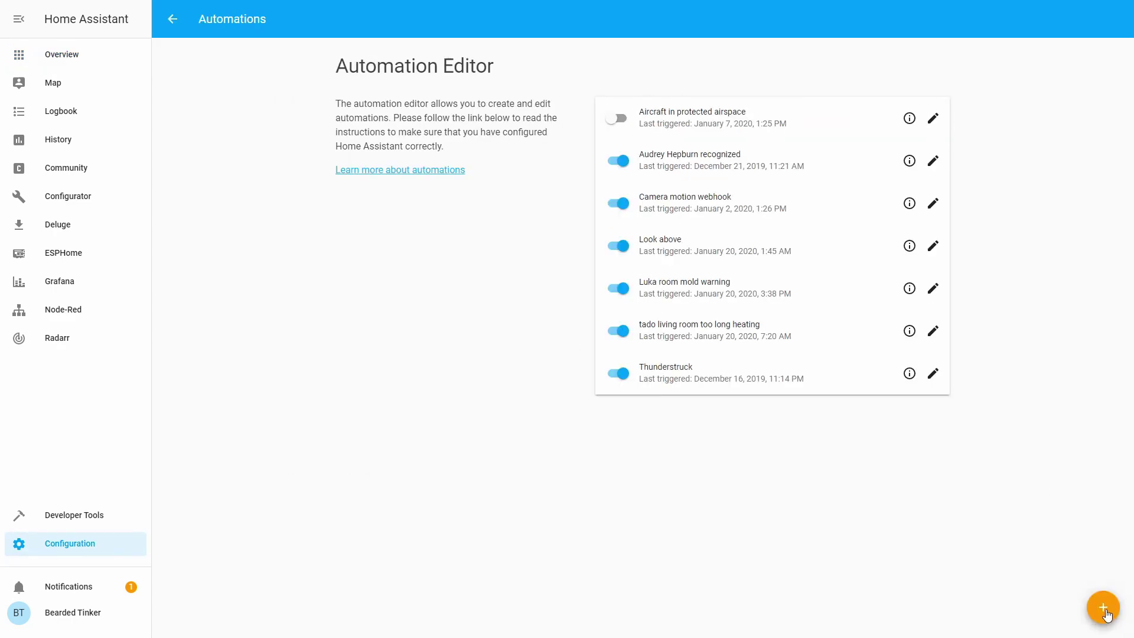
click(1104, 608)
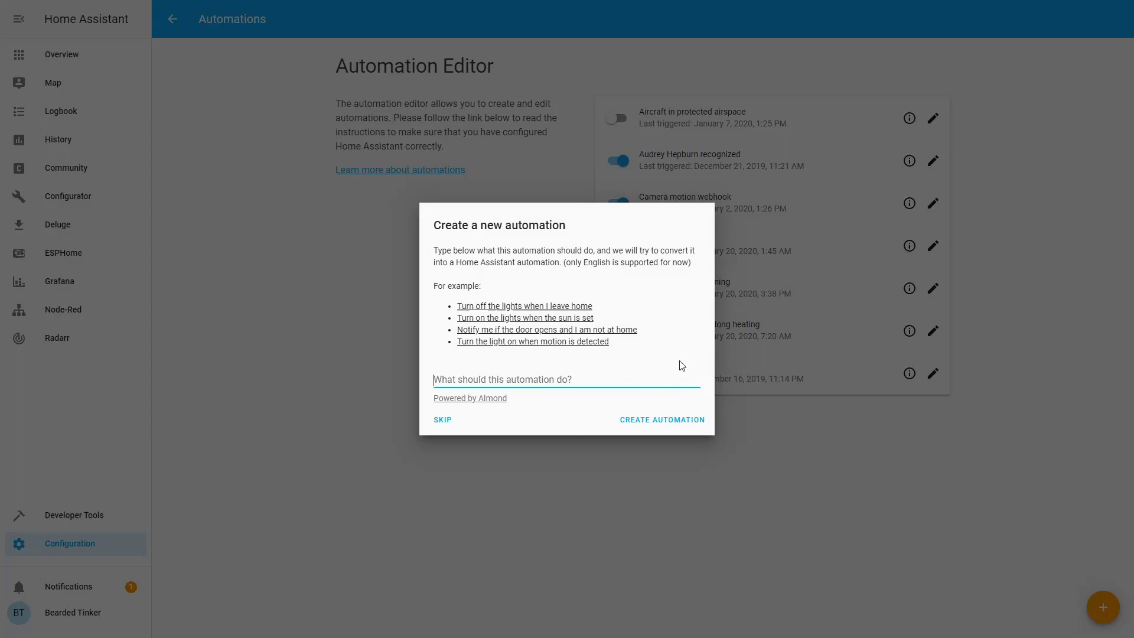
click(451, 436)
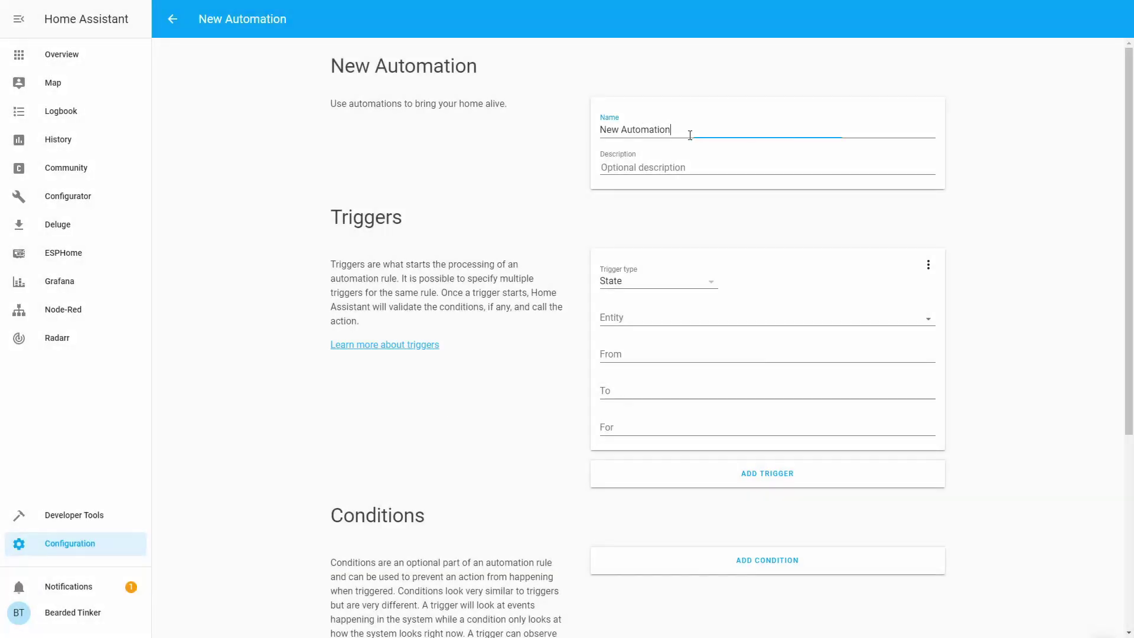
drag(689, 131, 587, 121)
text(AQI)
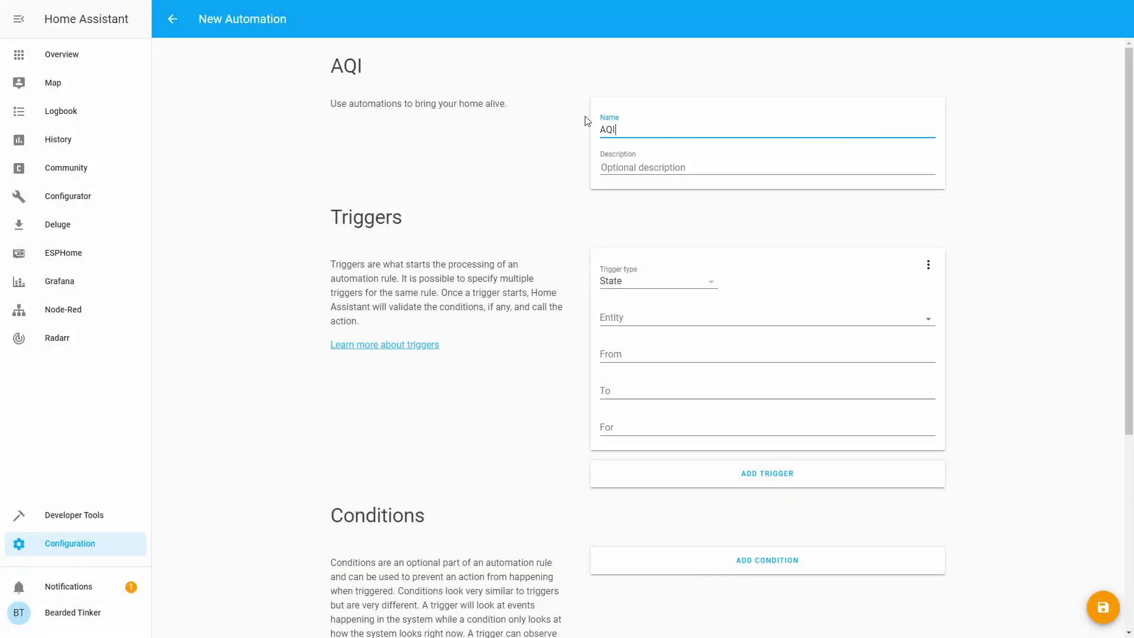
text(Wat)
key(BackSpace)
text(r)
text(ning)
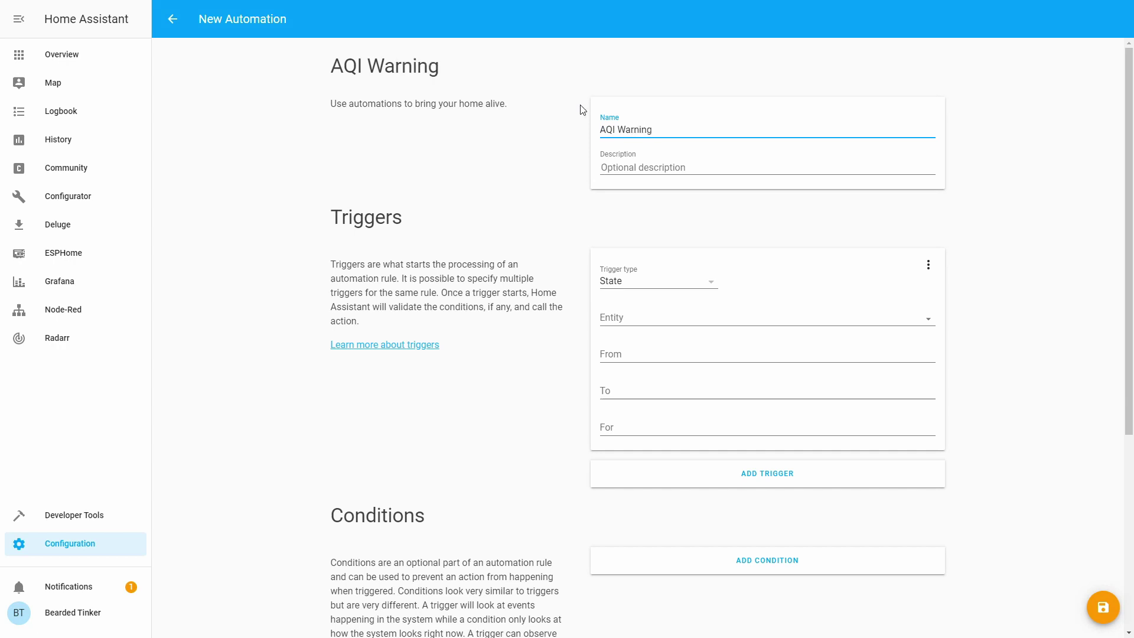
- Add a Numeric state trigger on Chinese Air Pollution Level with Below set to 50
click(682, 283)
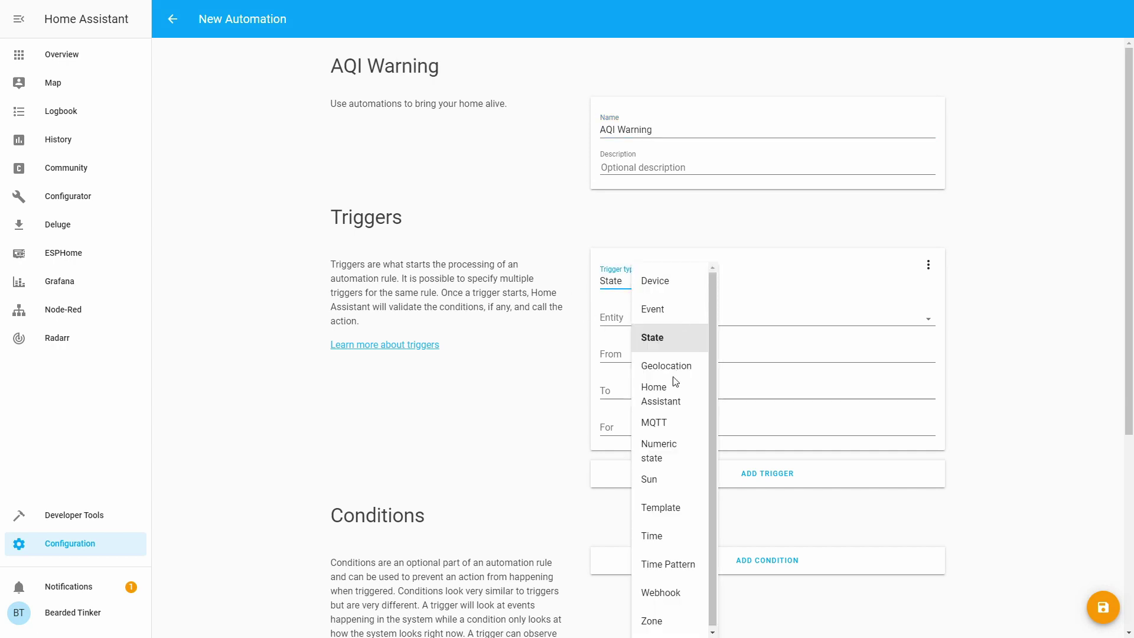
click(659, 434)
click(662, 319)
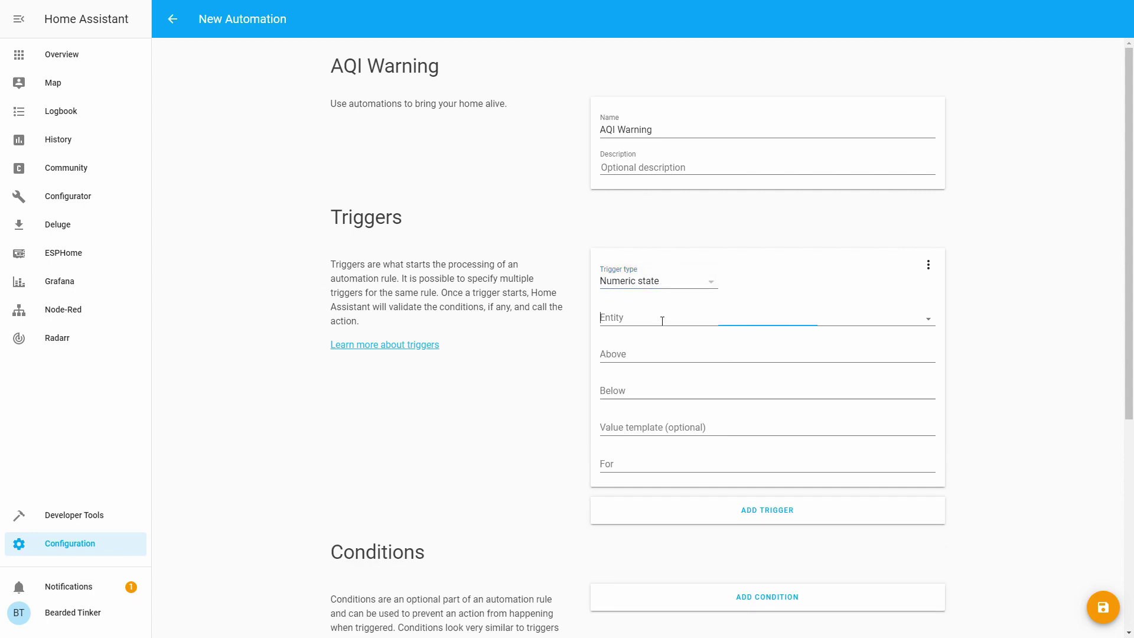
text(ai)
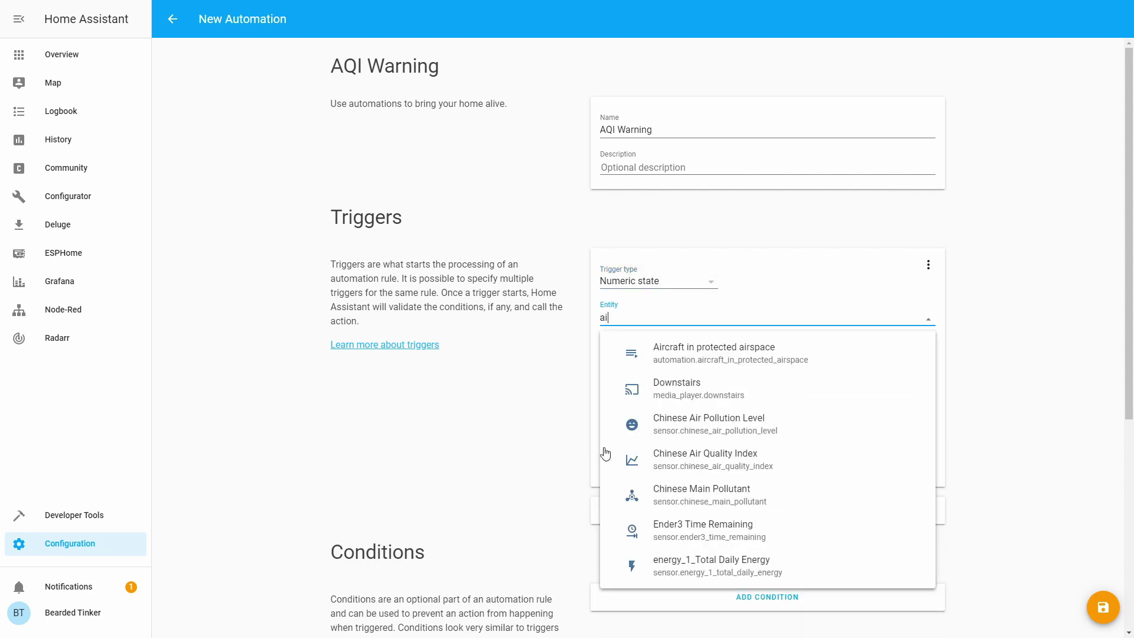
click(707, 423)
click(671, 387)
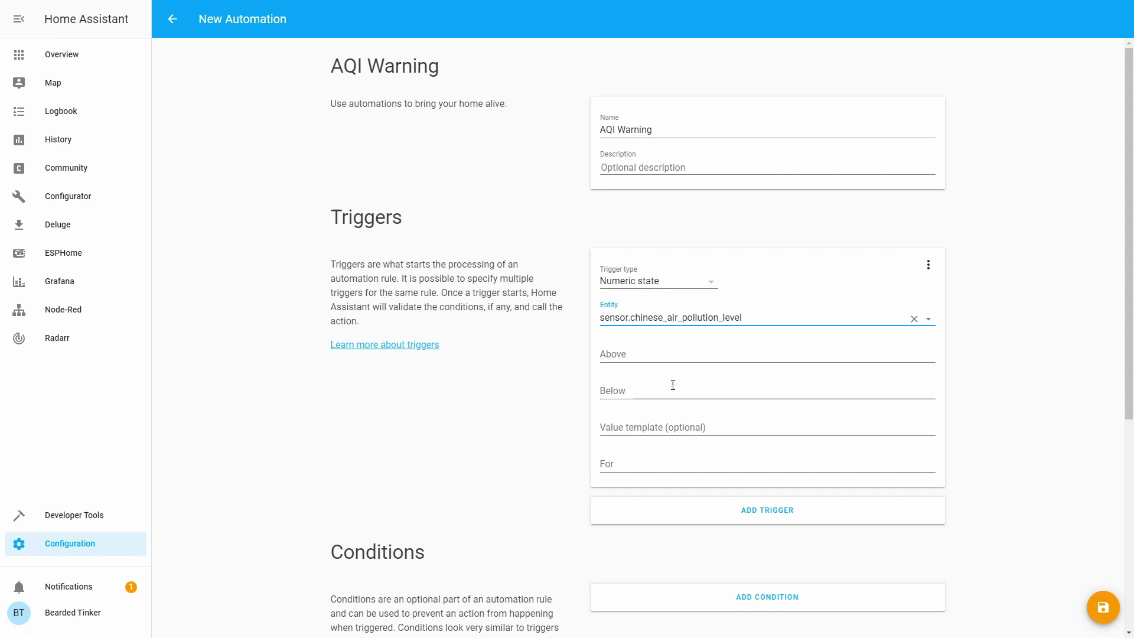
text(50)
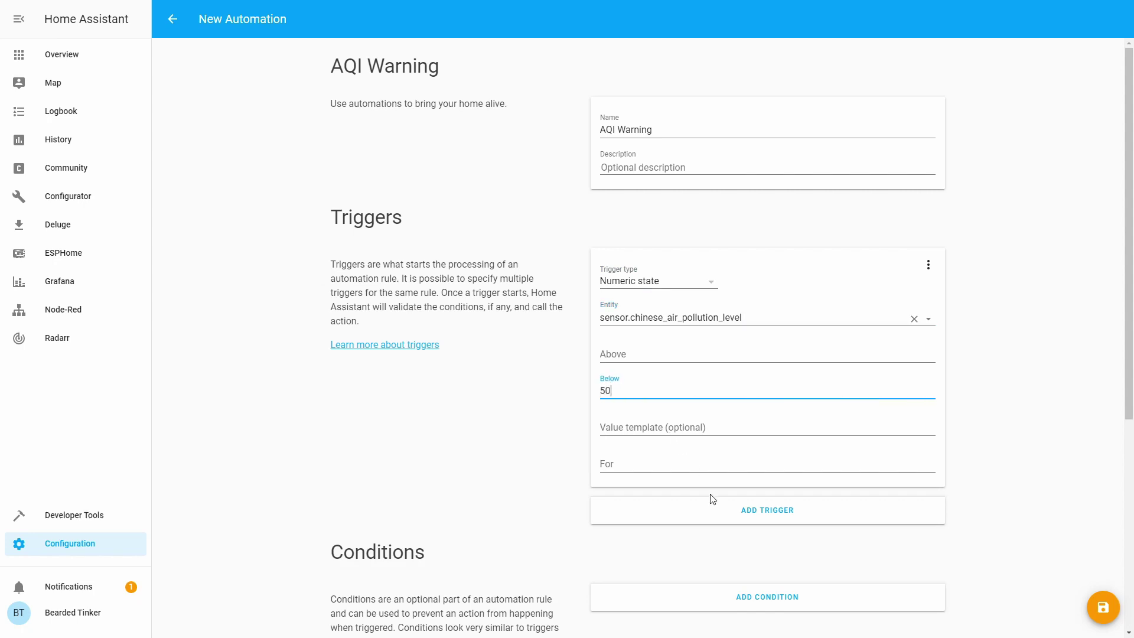
click(708, 444)
- Set the AQI Warning action to call the notify.beardedbot service
scroll(554, 456, down, 3)
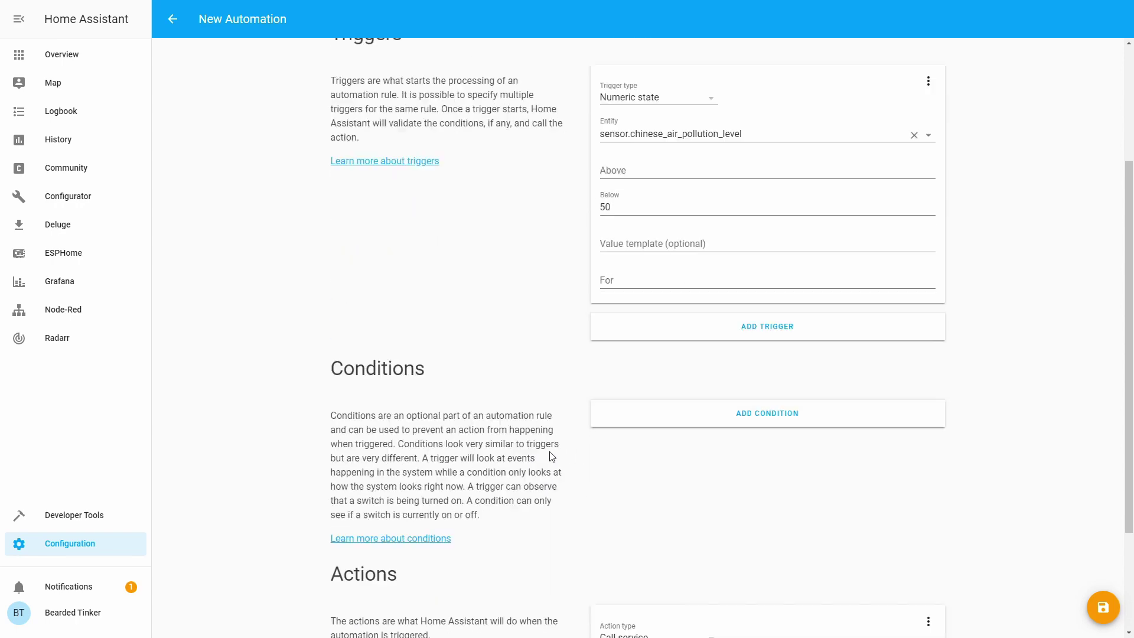
scroll(549, 455, down, 3)
click(660, 522)
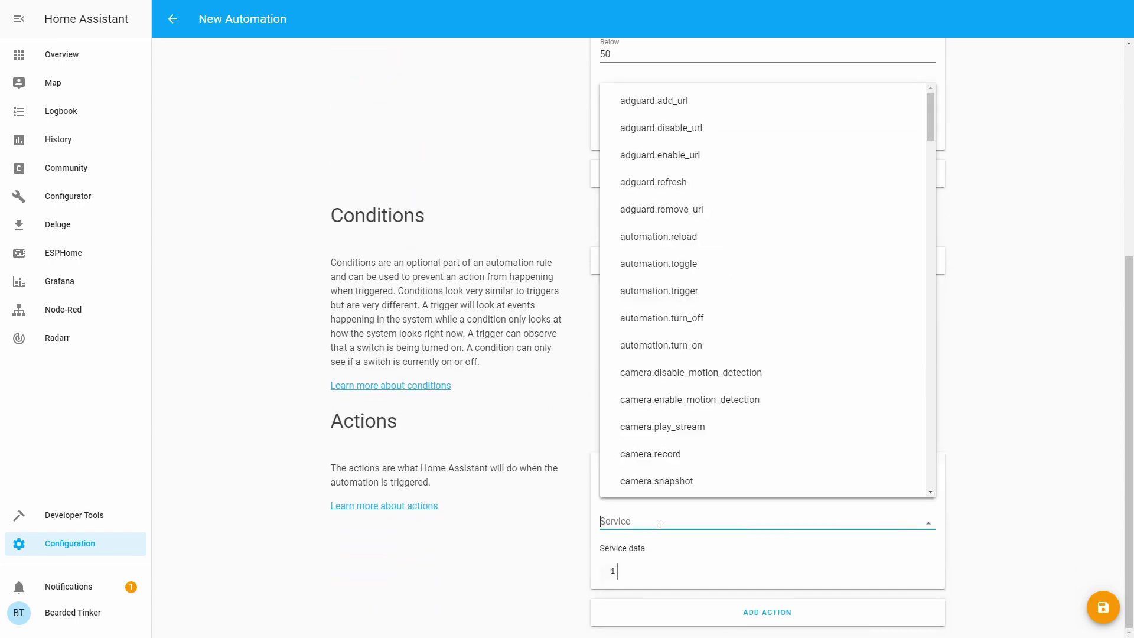
text(noti)
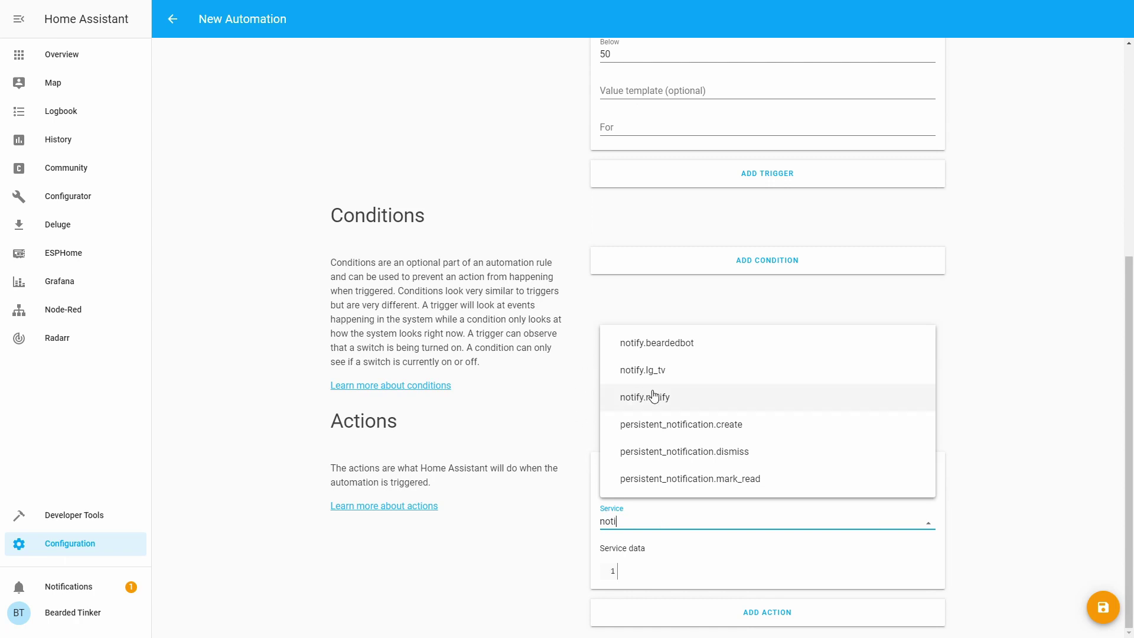
click(691, 342)
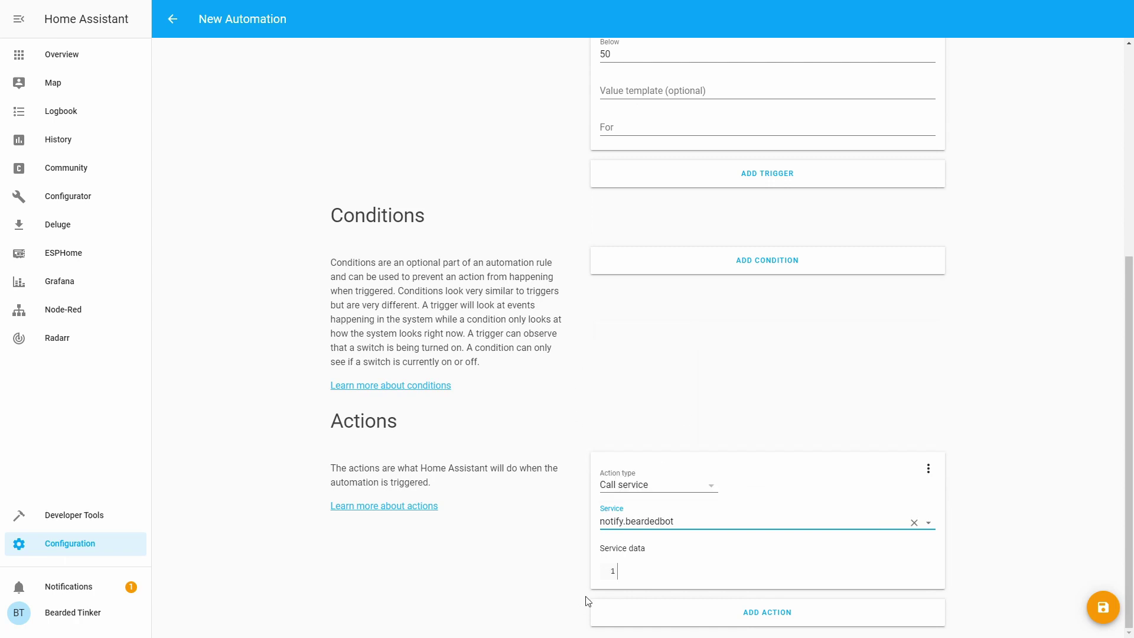
- Add the message "Airvisual AQI is getting worse! It's above 50!" as service data and save the automation
click(637, 573)
text(essa)
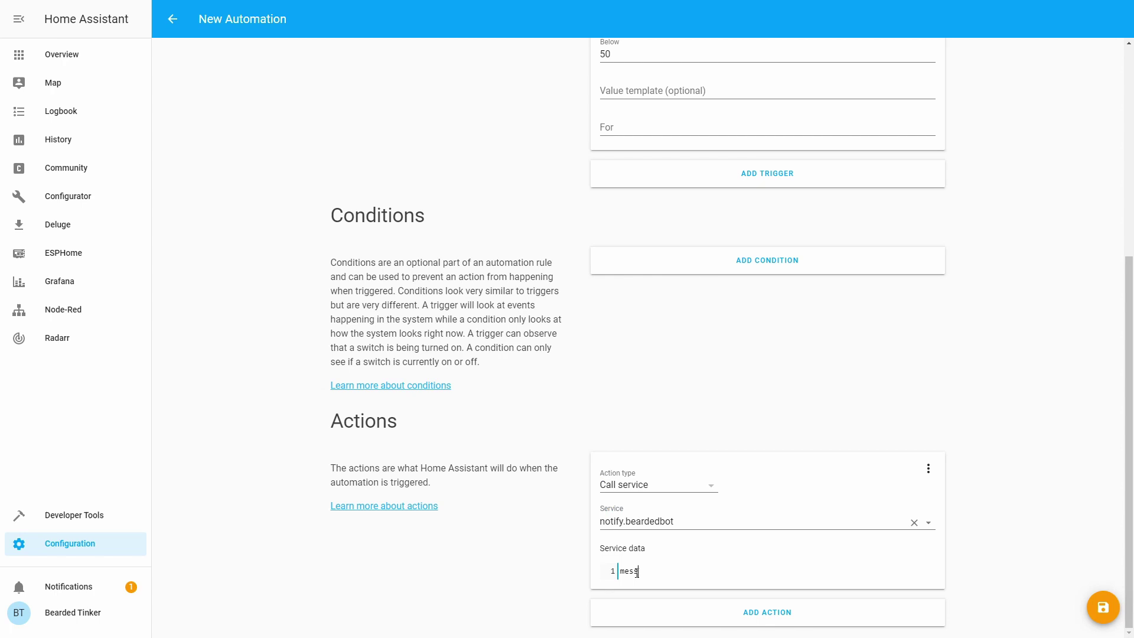
text(ge: "Air)
text(visual )
text(AQI)
text( is)
text( getting worse! )
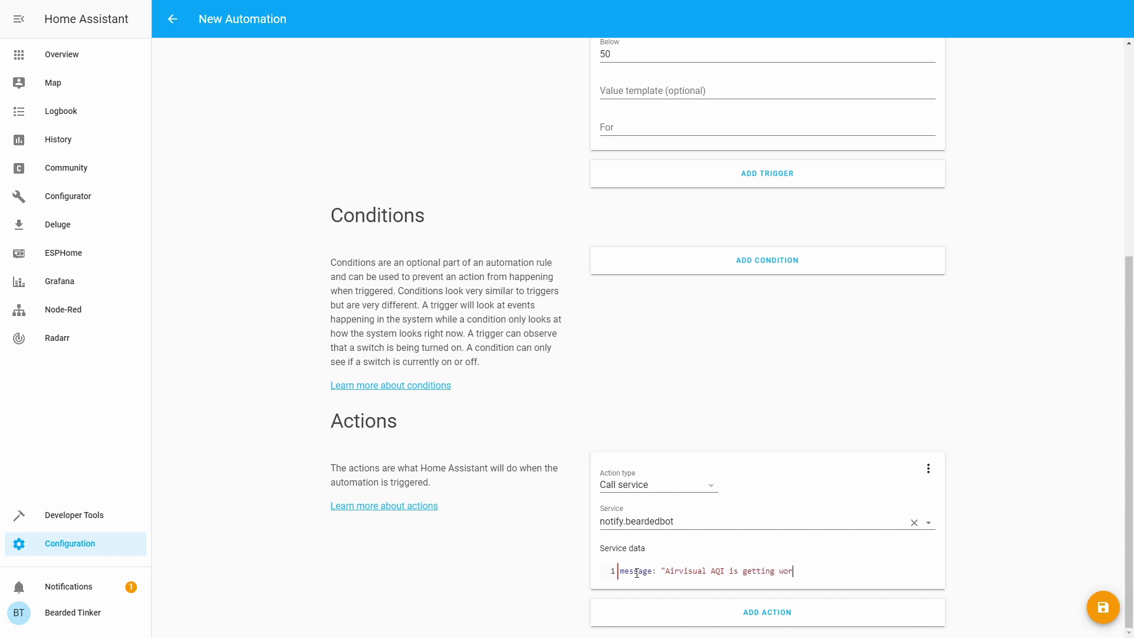
text(It's)
text( above 5)
text(0!)
click(1112, 611)
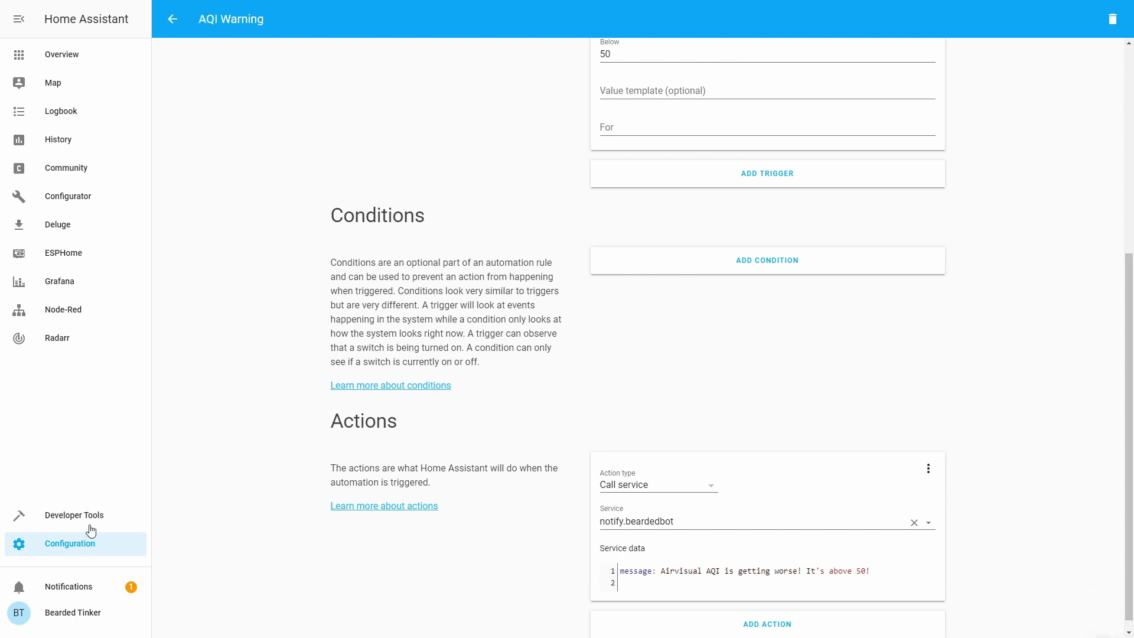
click(172, 19)
- Run Check Config and Reload Automations from Server Controls
click(173, 23)
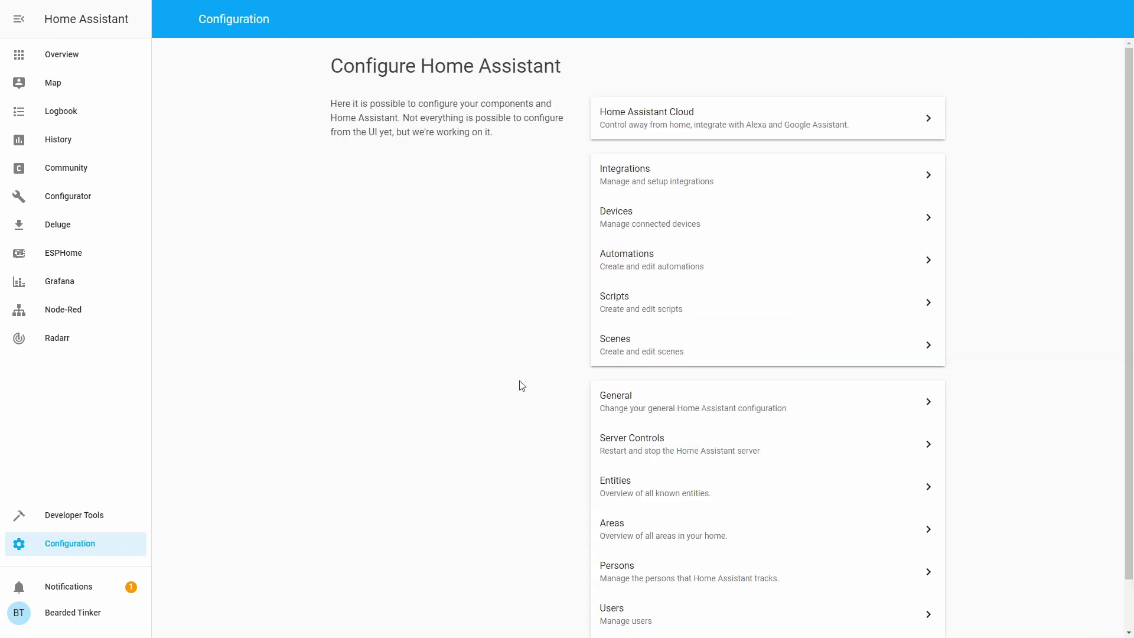
click(670, 440)
click(761, 203)
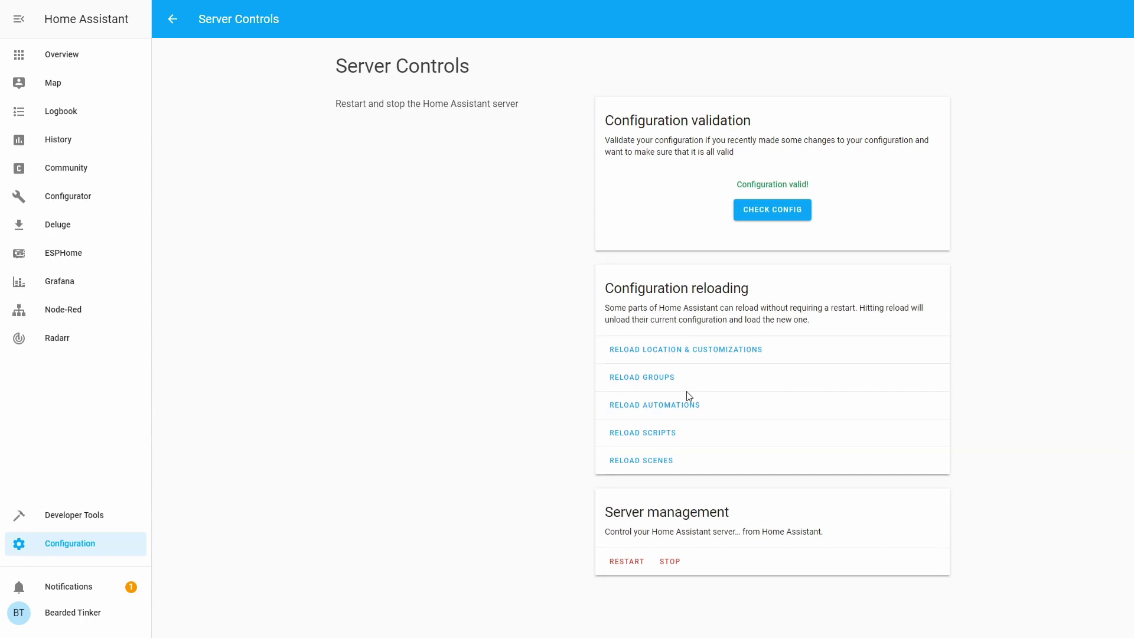
click(682, 408)
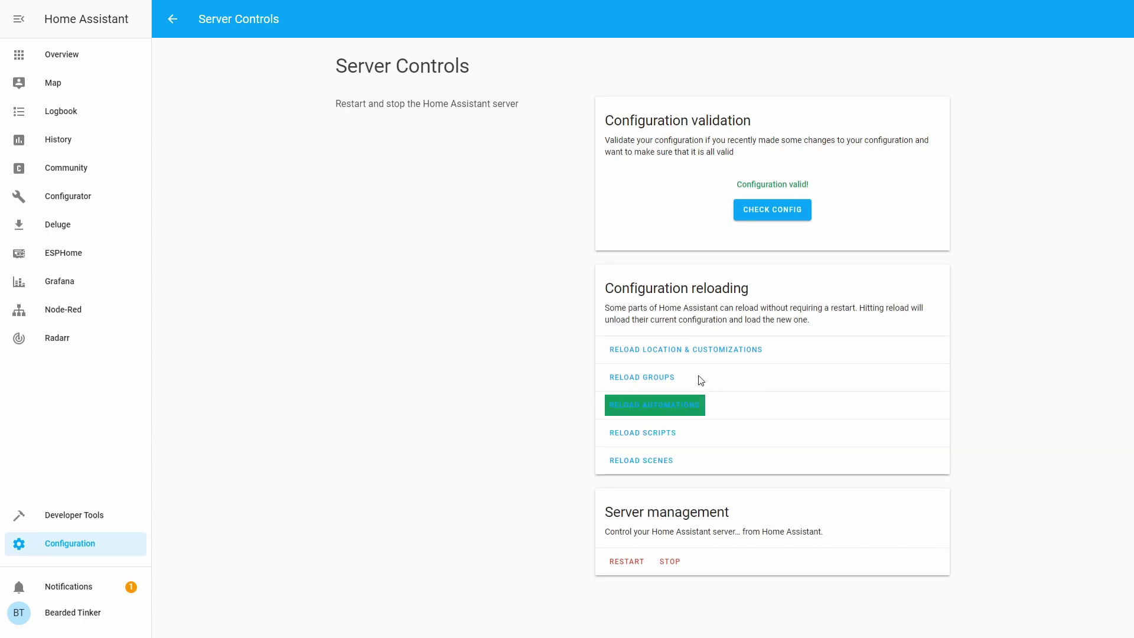
click(618, 375)
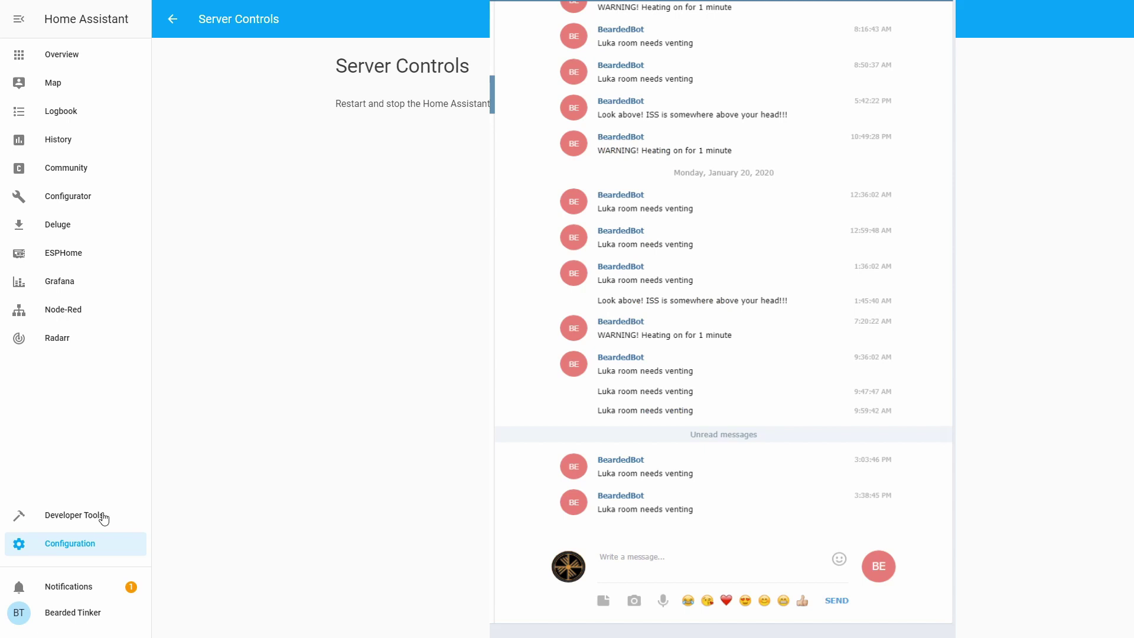
- Call automation.trigger on automation.aqi_warning from Developer Tools, firing it twice
click(104, 519)
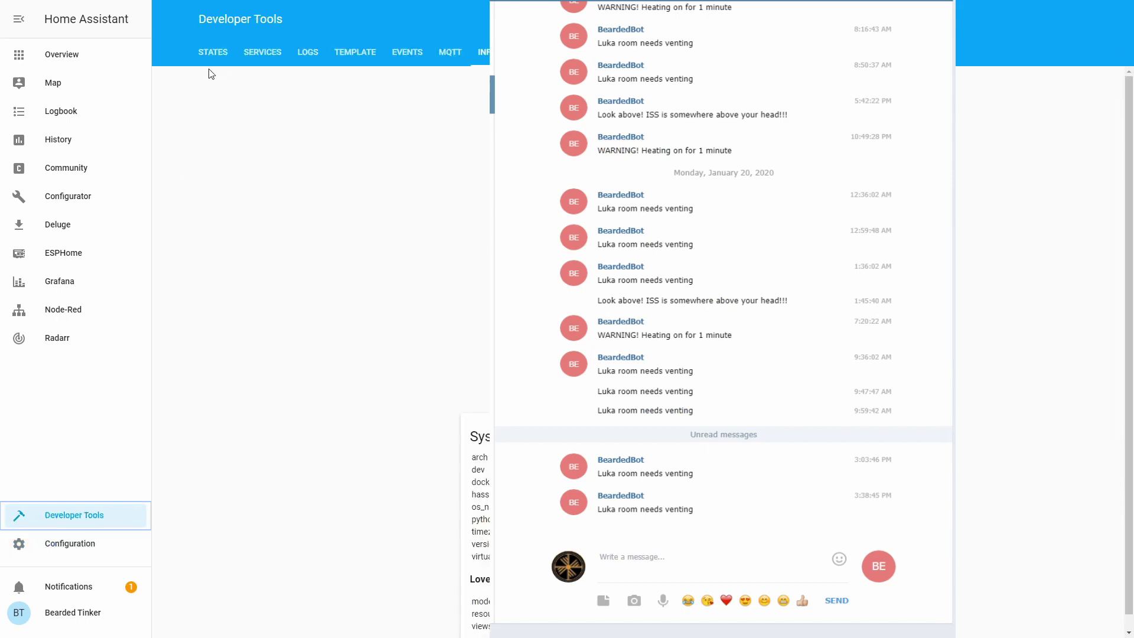
click(249, 54)
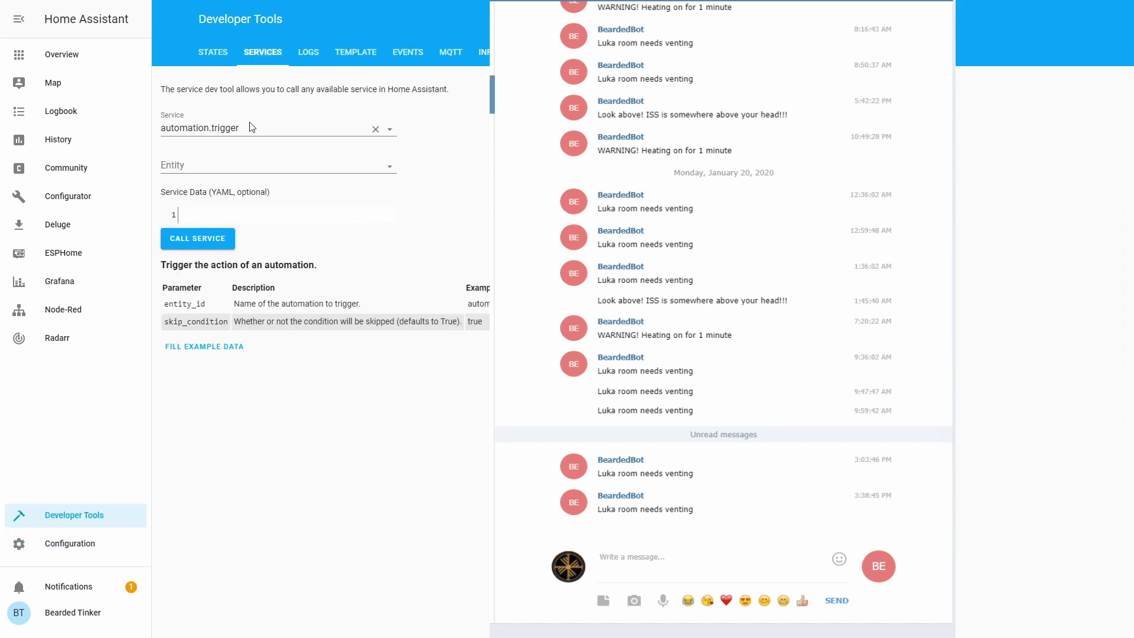
click(249, 162)
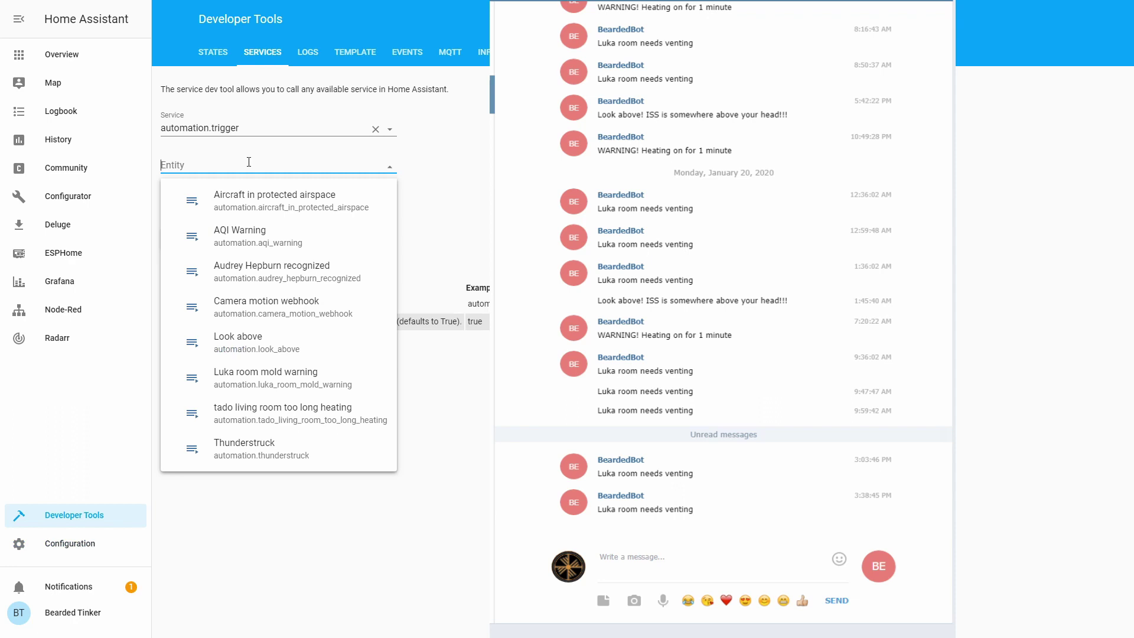
click(292, 242)
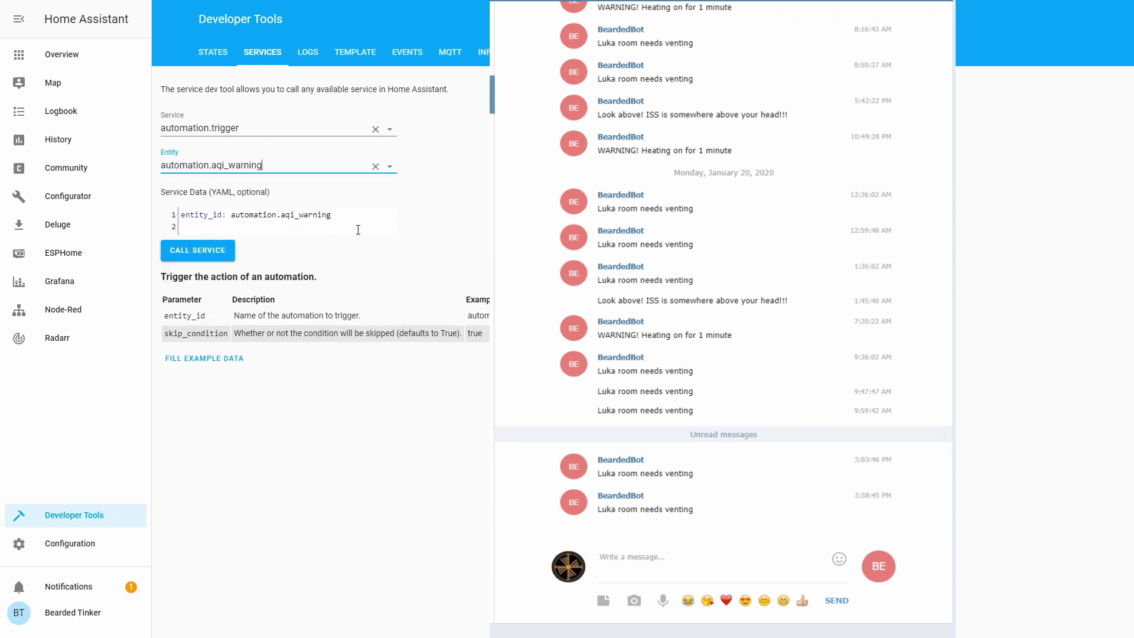
click(185, 256)
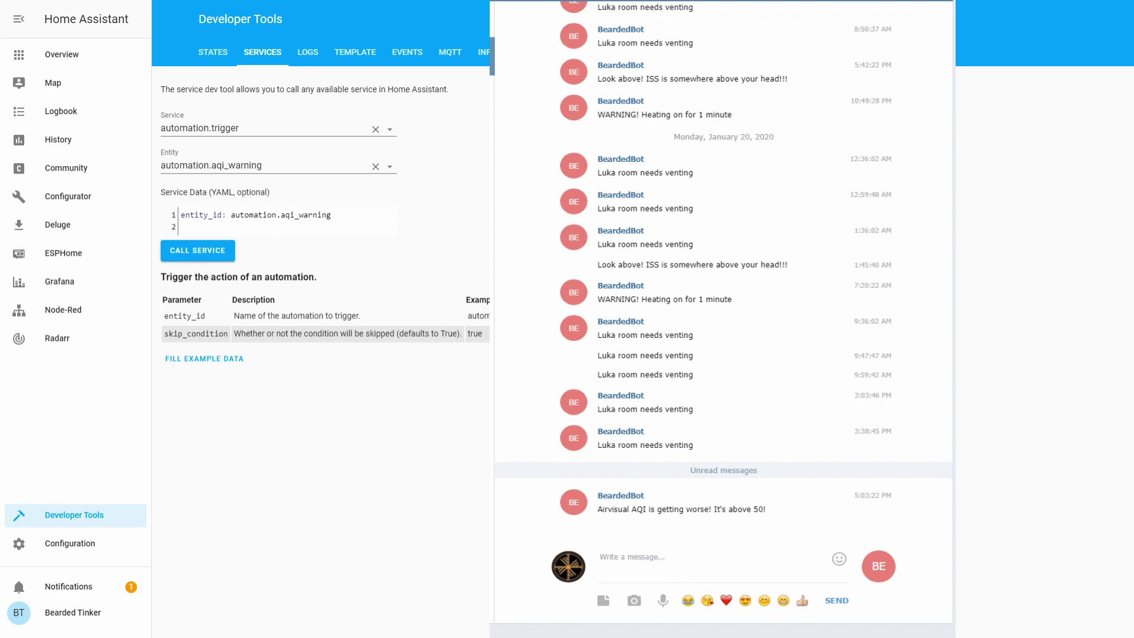
click(198, 250)
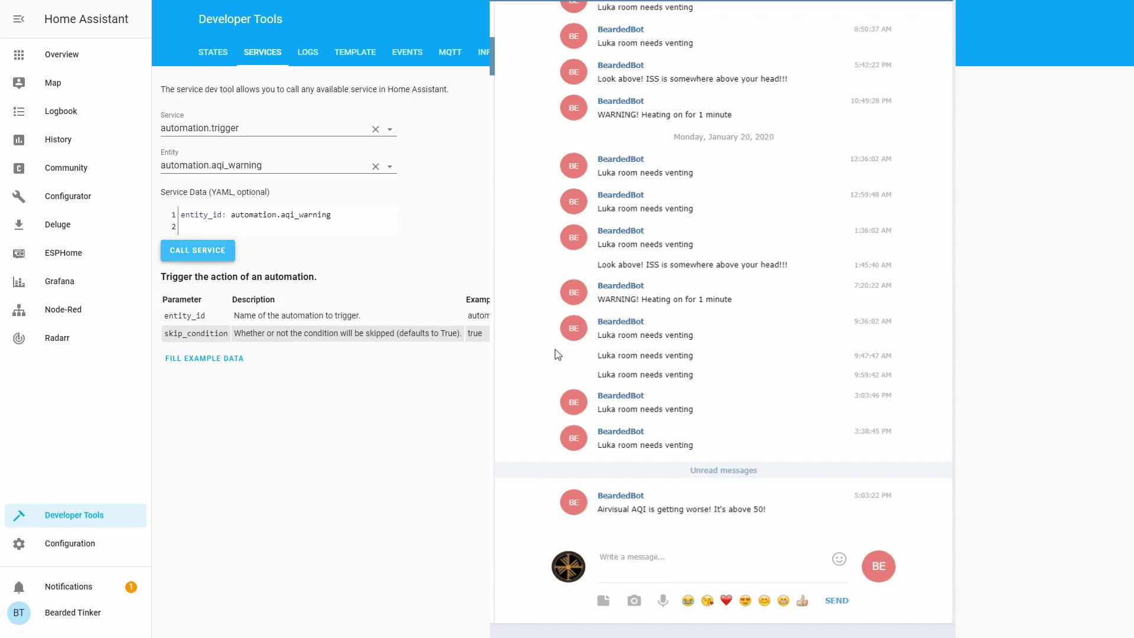